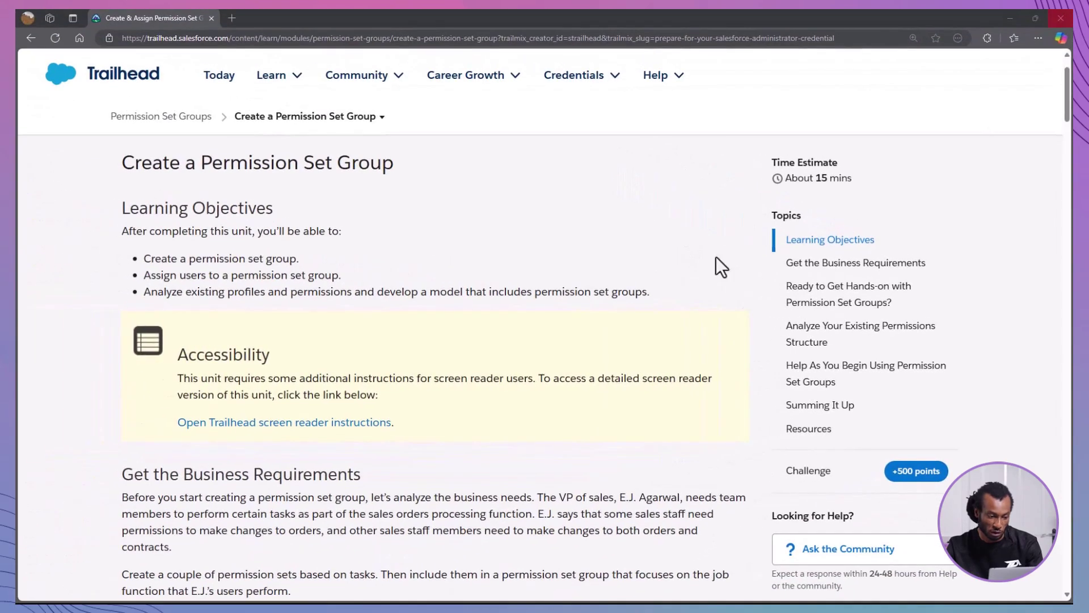
# Step: Scroll through the Get the Business Requirements table in the Trailhead unit
pyautogui.scroll(-5, 832, 166)
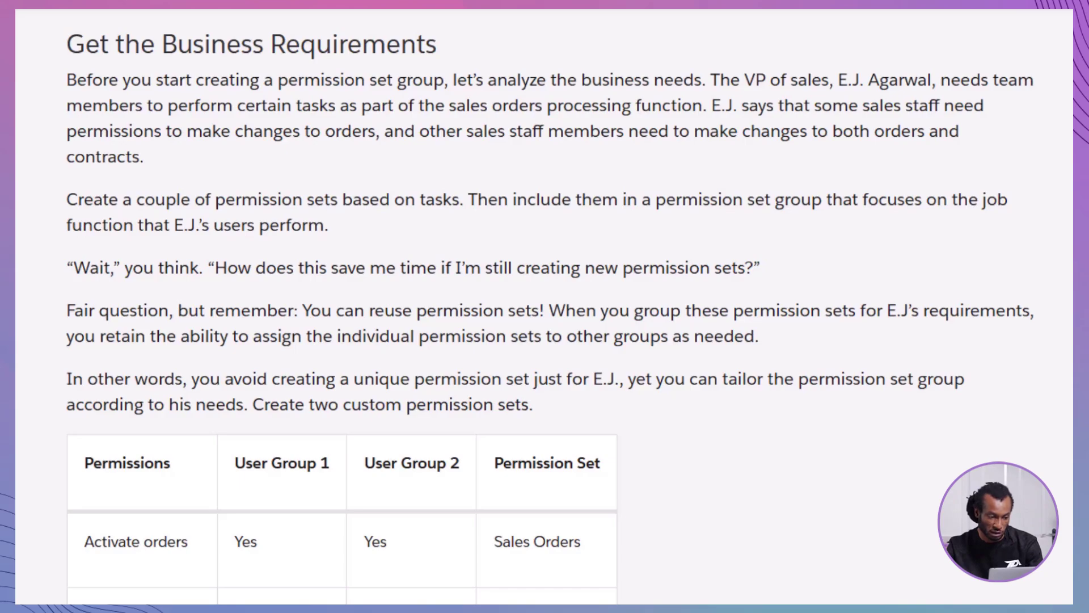
pyautogui.scroll(-3, 545, 340)
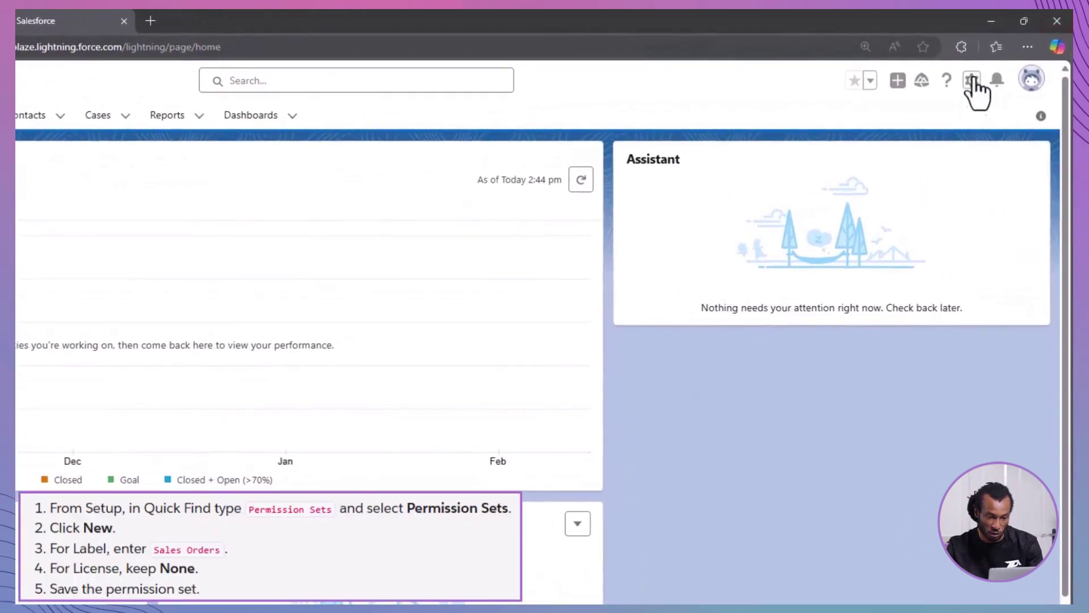
# Step: Open Setup Home in a new tab and find the Permission Sets page via 'permission'
pyautogui.click(972, 81)
pyautogui.click(923, 164)
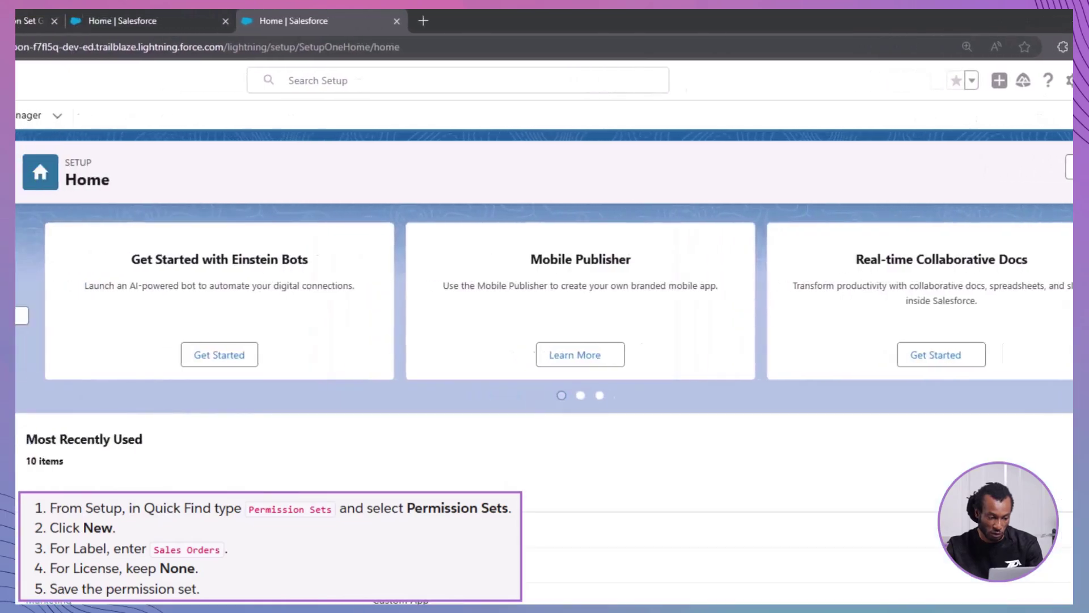
pyautogui.click(105, 165)
pyautogui.write('permis')
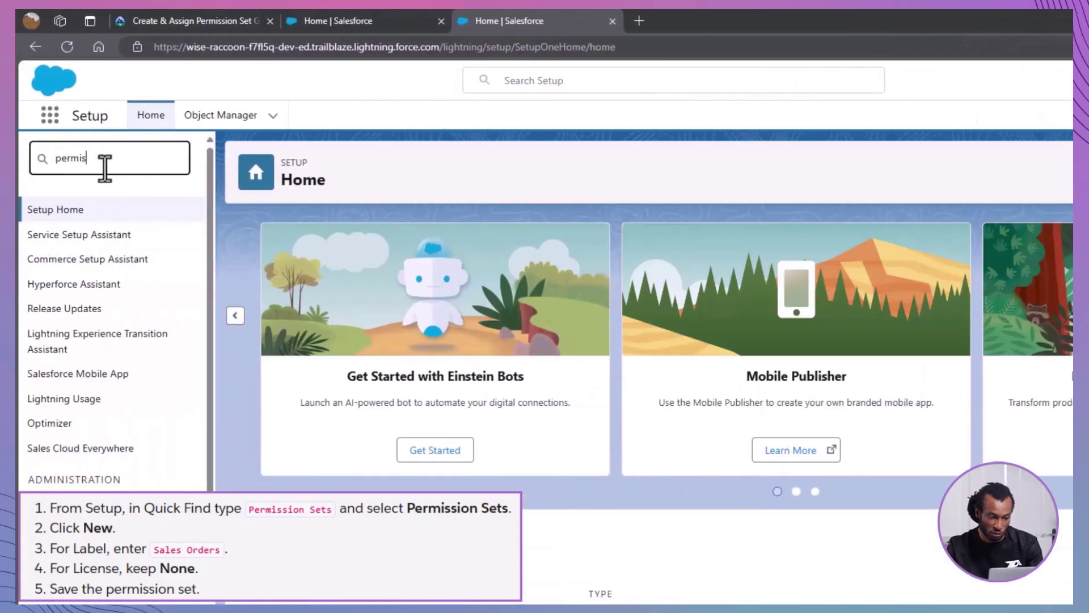
pyautogui.write('sion')
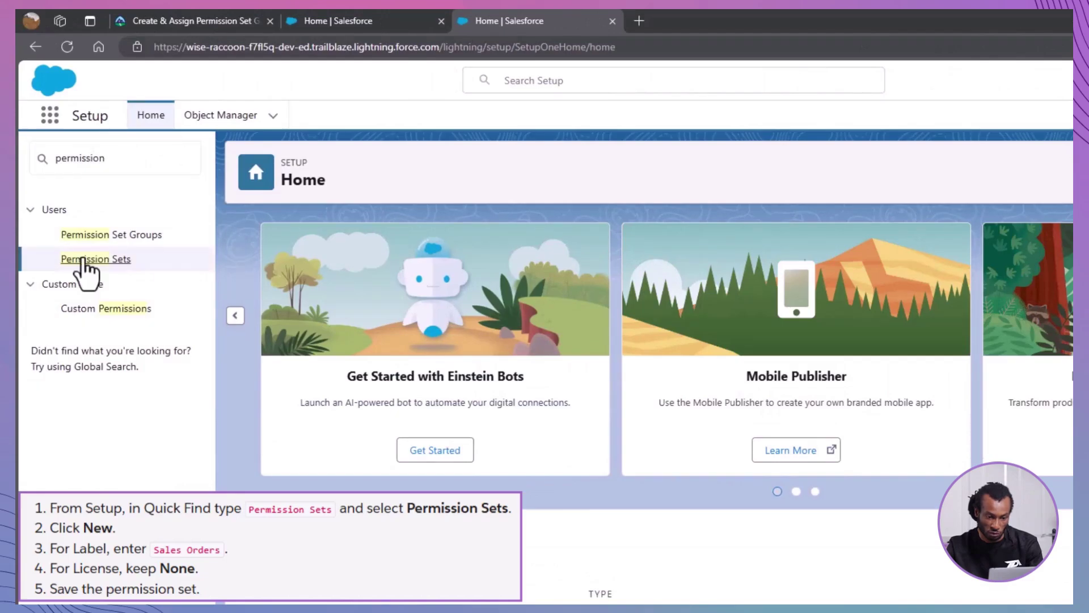
pyautogui.click(95, 259)
# Step: Start a new permission set labelled 'Sales Order', letting the API name fill as Sales_Order
pyautogui.click(250, 323)
pyautogui.click(536, 348)
pyautogui.write('Sales O')
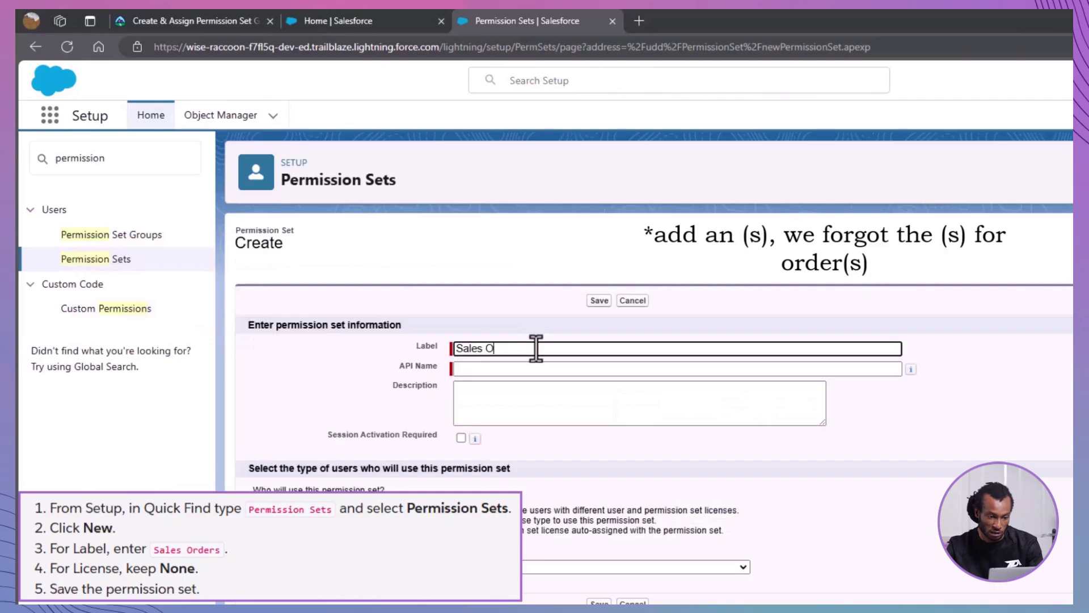
pyautogui.write('rder')
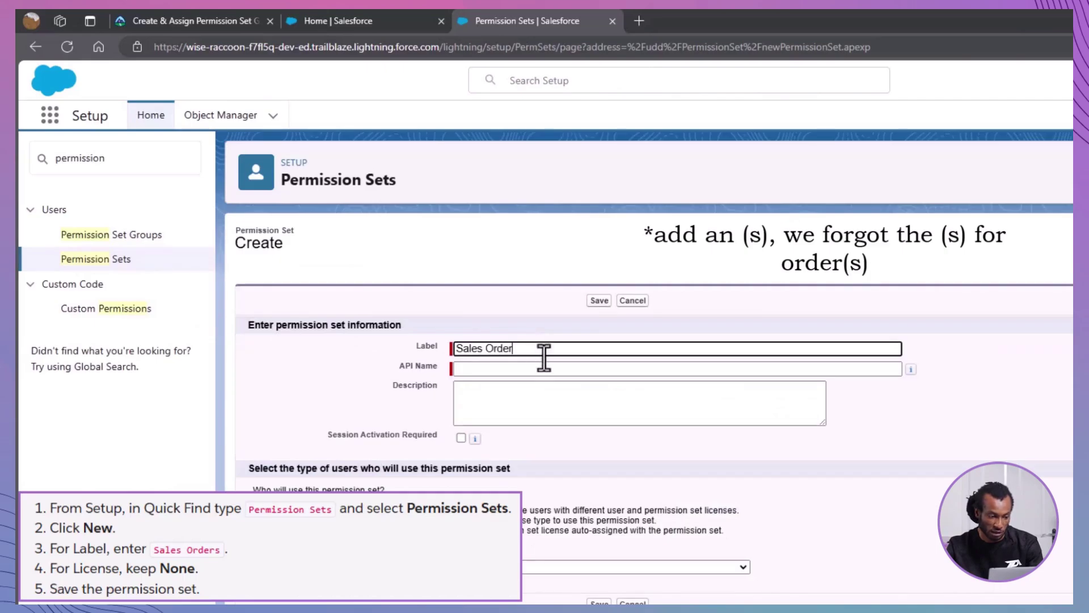
pyautogui.press('Tab')
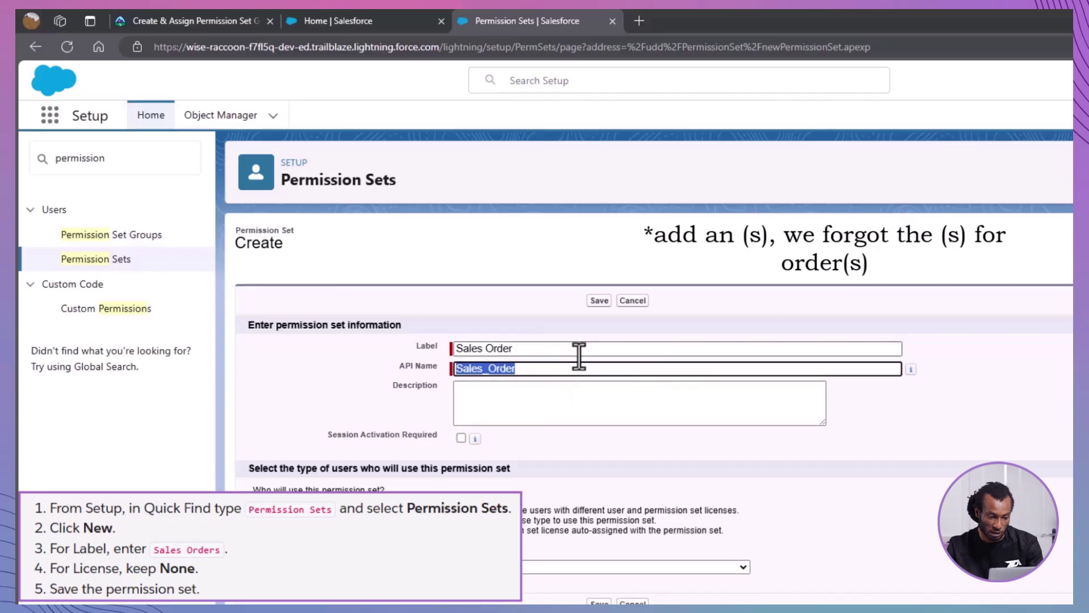
# Step: Save the Sales Order permission set and enable its Activate Orders app permission
pyautogui.click(599, 300)
pyautogui.click(357, 267)
pyautogui.write('ORDER')
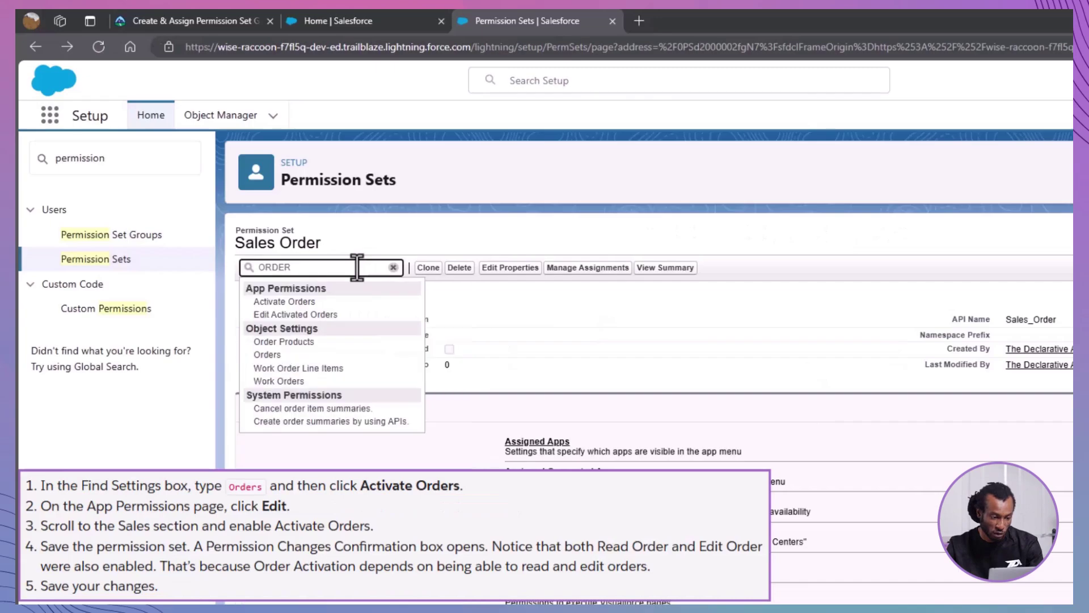
pyautogui.click(307, 302)
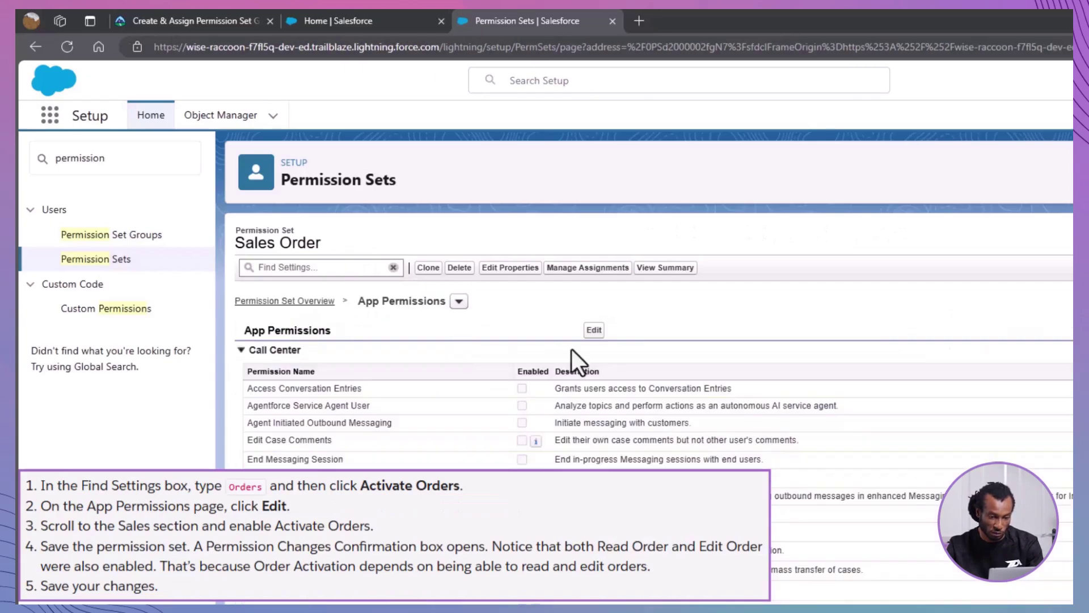
pyautogui.click(593, 330)
pyautogui.scroll(-15, 554, 457)
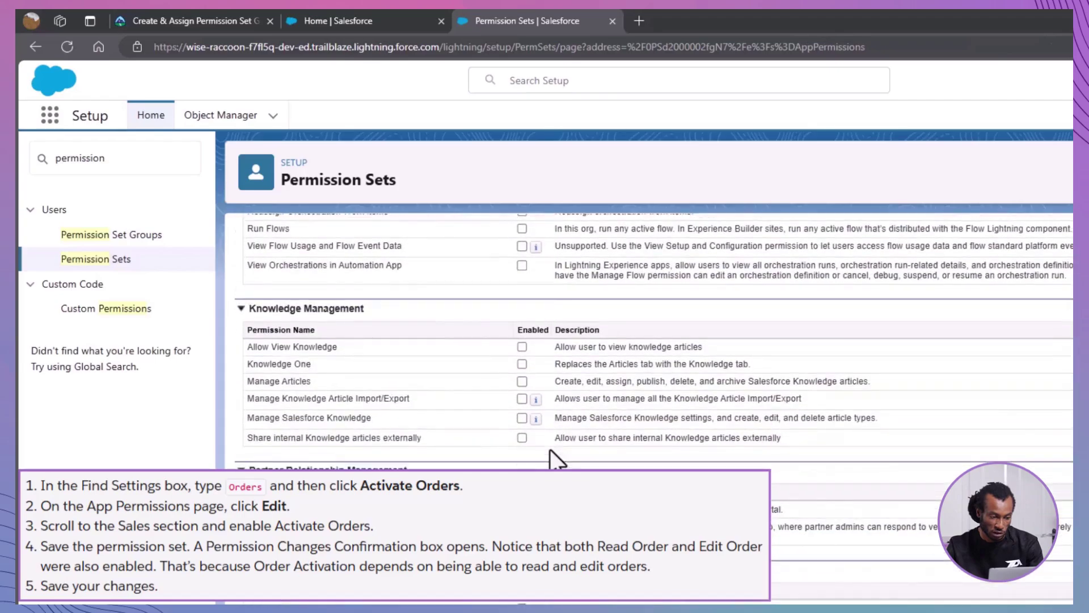
pyautogui.scroll(-1, 553, 457)
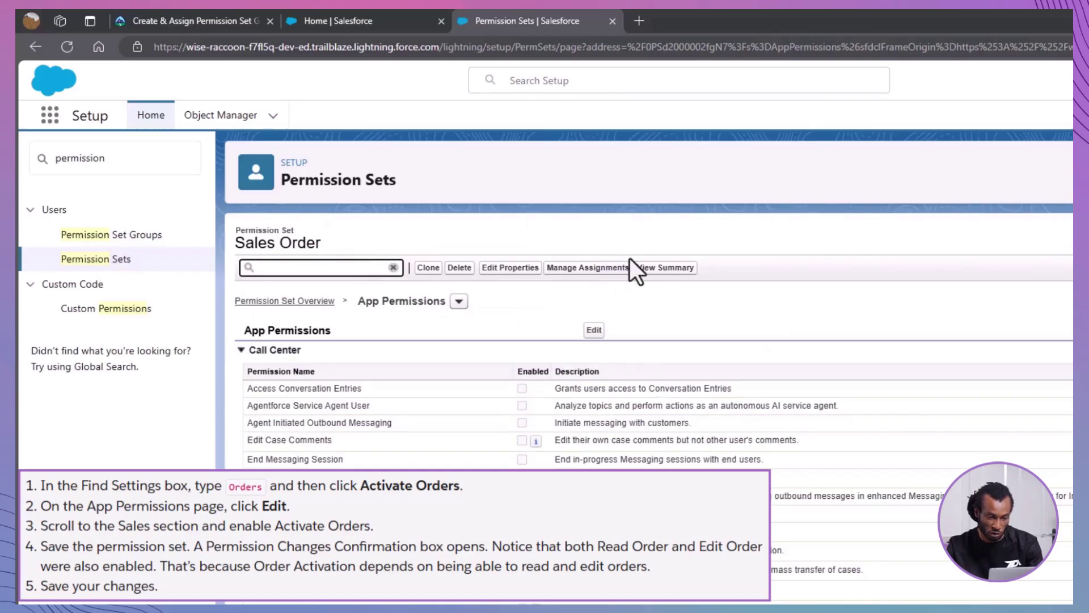
pyautogui.click(648, 313)
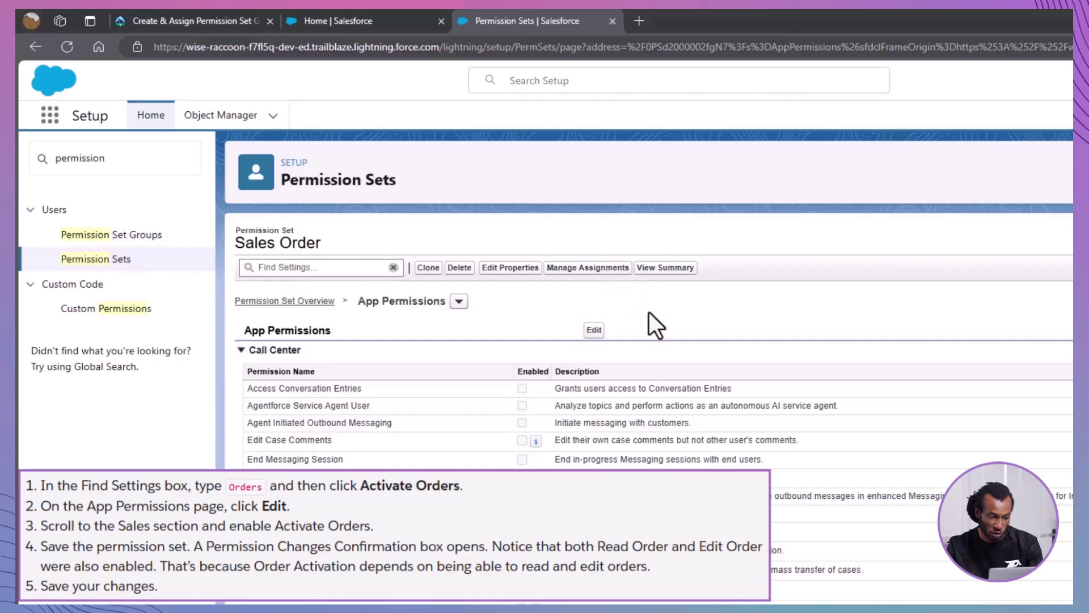
# Step: Add Create and Delete to Sales Order's Orders object permissions and save
pyautogui.click(300, 268)
pyautogui.write('orders')
pyautogui.click(262, 344)
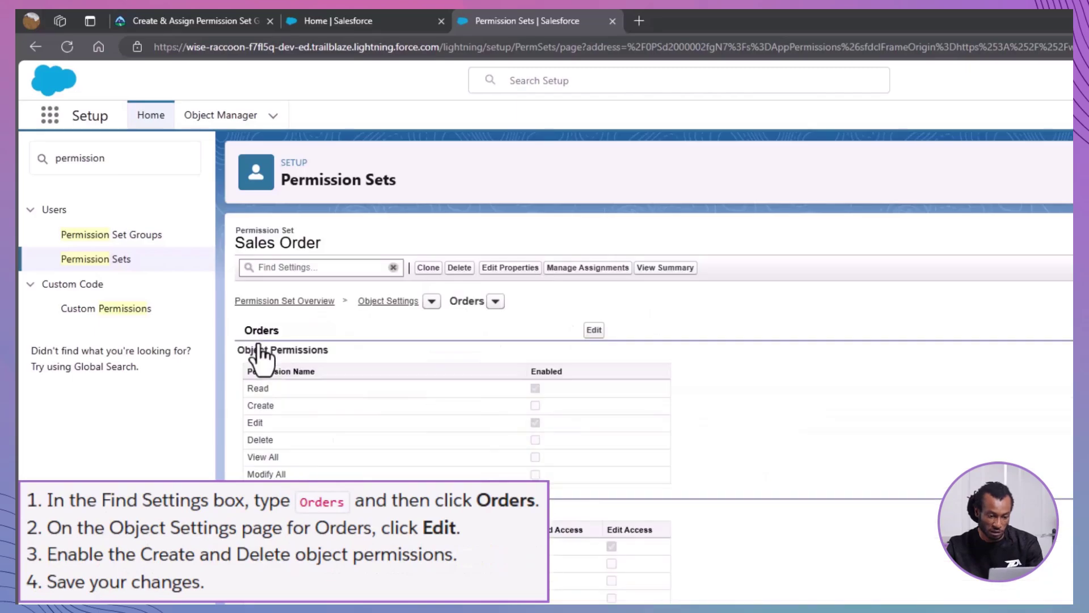
pyautogui.click(594, 329)
pyautogui.click(535, 408)
pyautogui.click(536, 444)
pyautogui.press('Return')
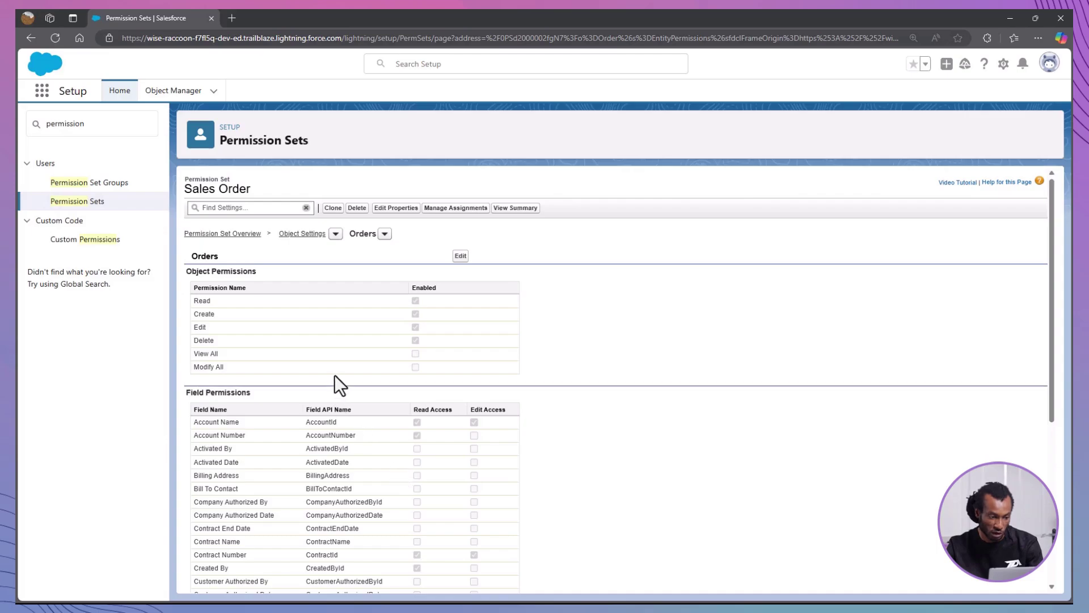
# Step: Create and save a new permission set labelled 'Sales Contracts'
pyautogui.click(93, 201)
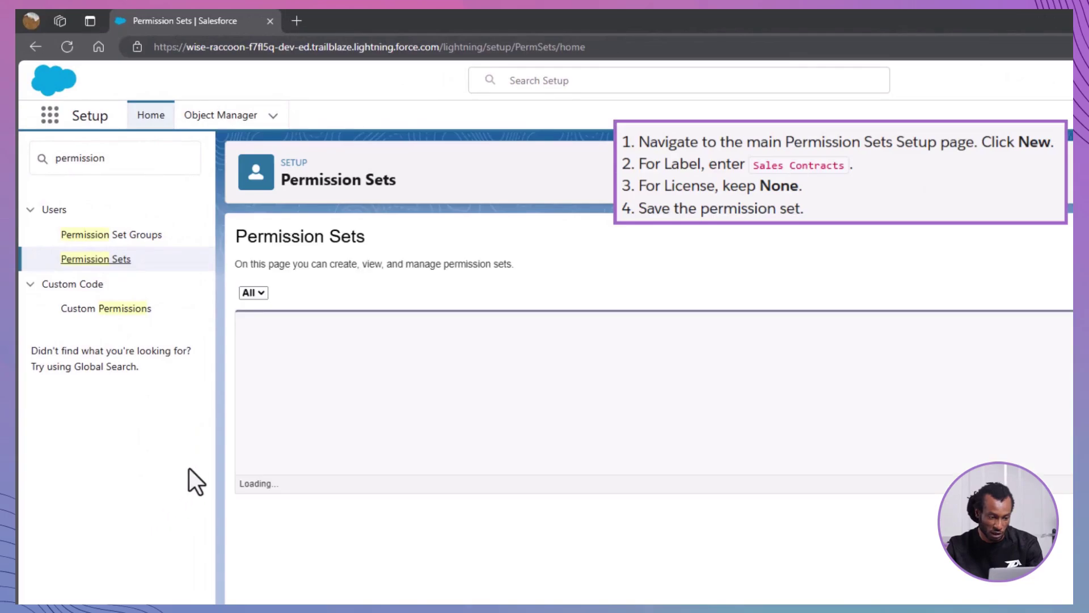
pyautogui.click(257, 323)
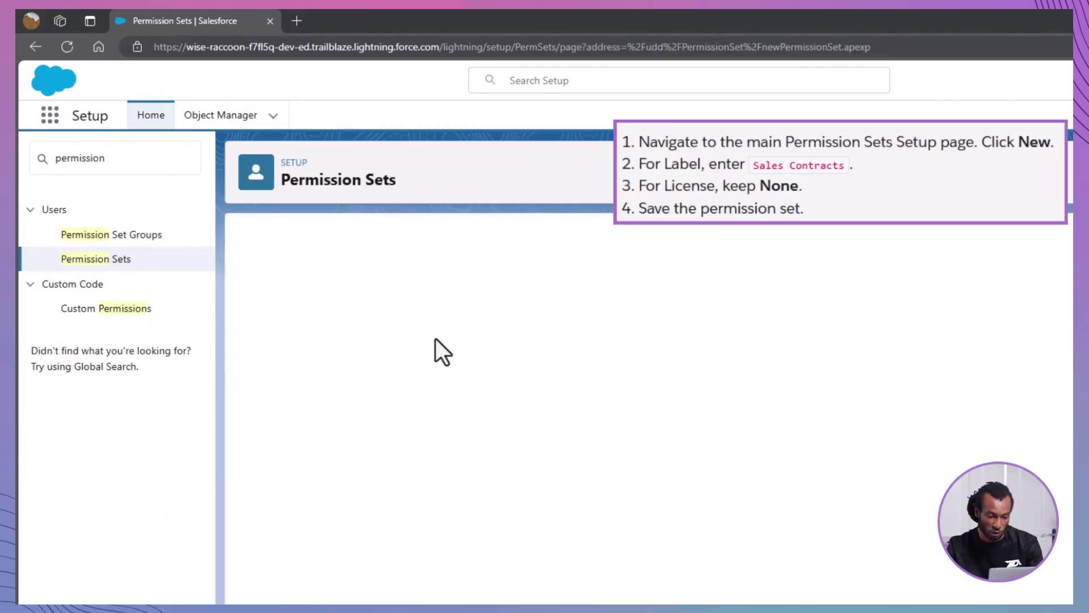
pyautogui.write('Sales Contracts')
pyautogui.press('Tab')
pyautogui.press('Tab')
pyautogui.click(597, 301)
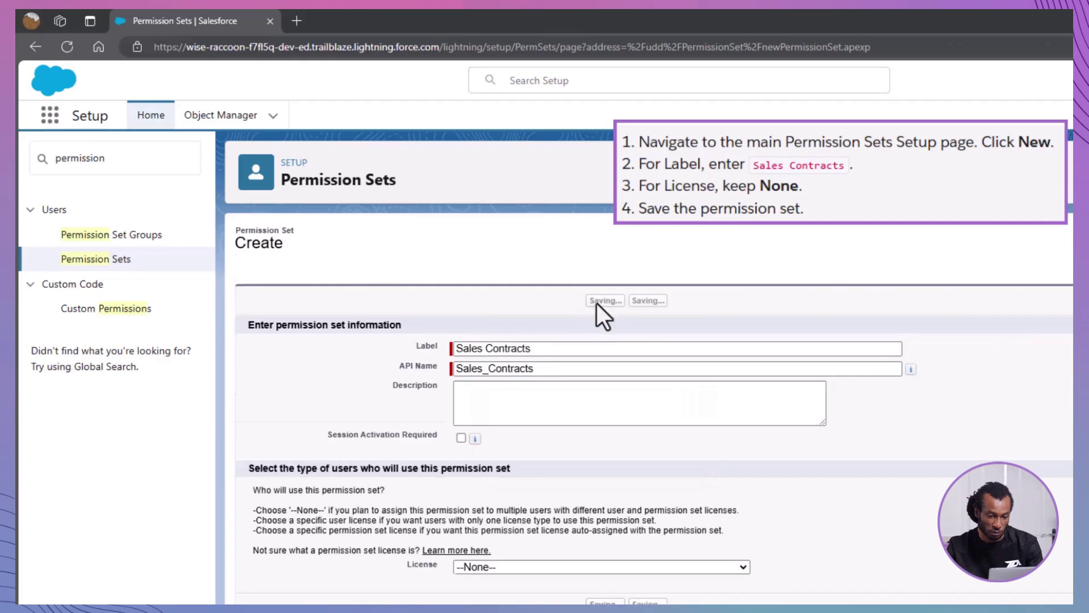
# Step: Give Sales Contracts Edit and Delete on the Contracts object and save
pyautogui.click(360, 269)
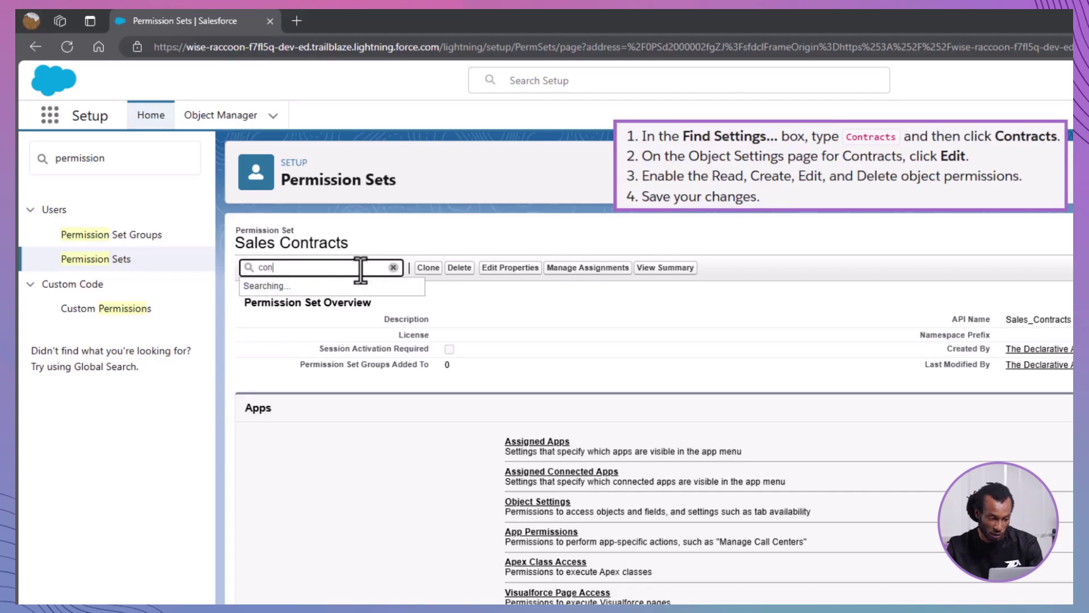
pyautogui.write('tracts')
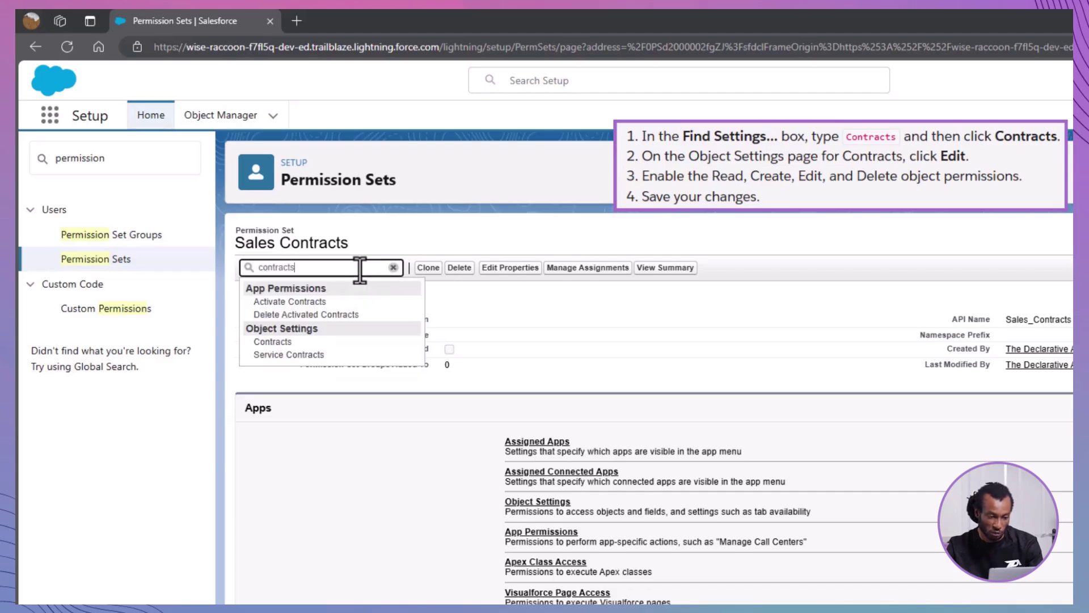
pyautogui.click(273, 342)
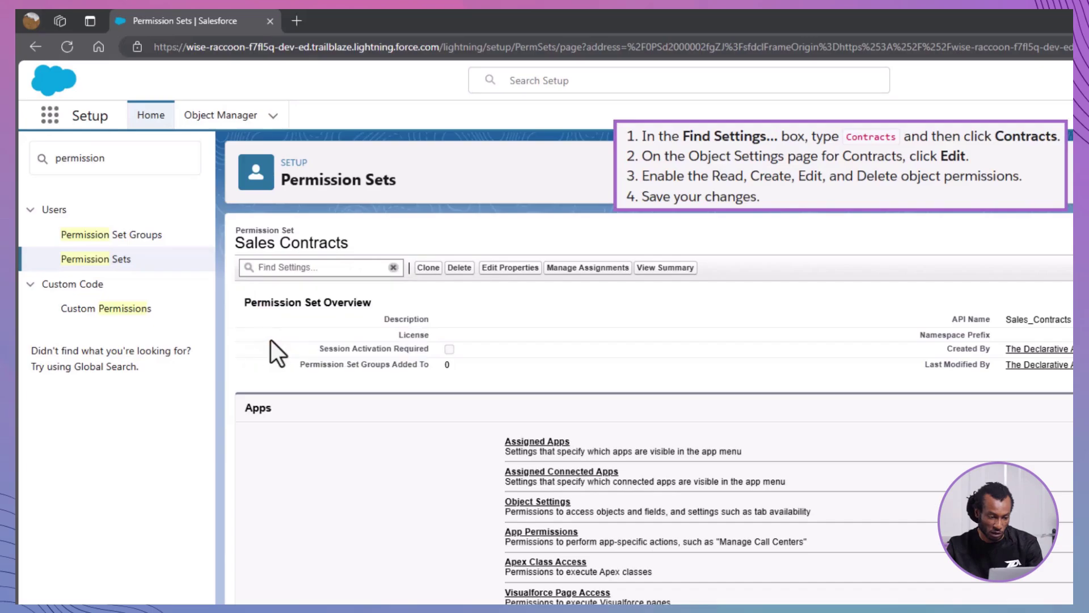
pyautogui.click(596, 329)
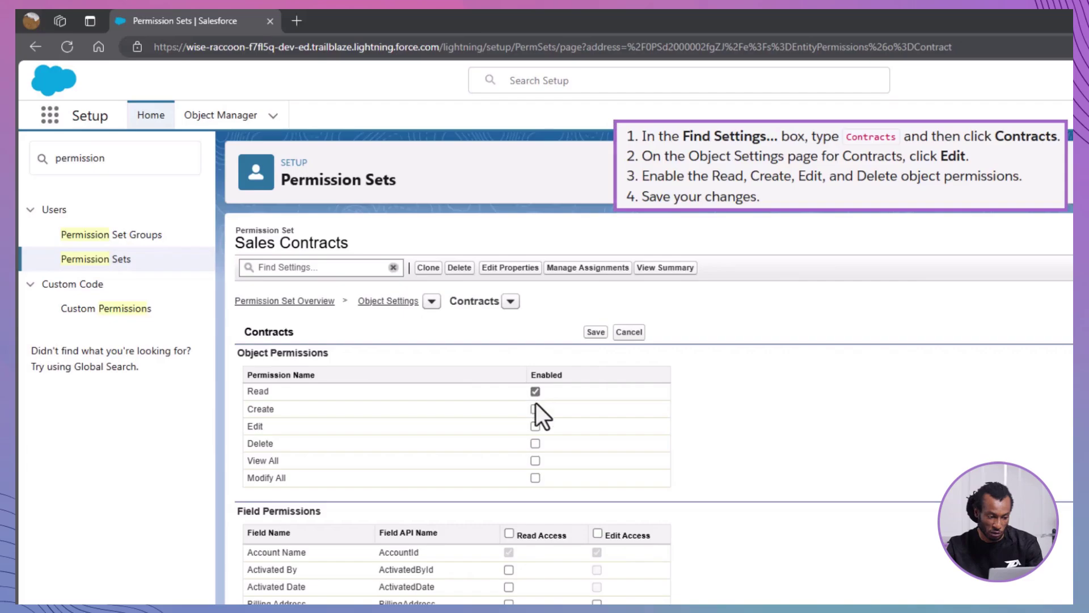
pyautogui.click(535, 426)
pyautogui.click(535, 444)
pyautogui.click(594, 331)
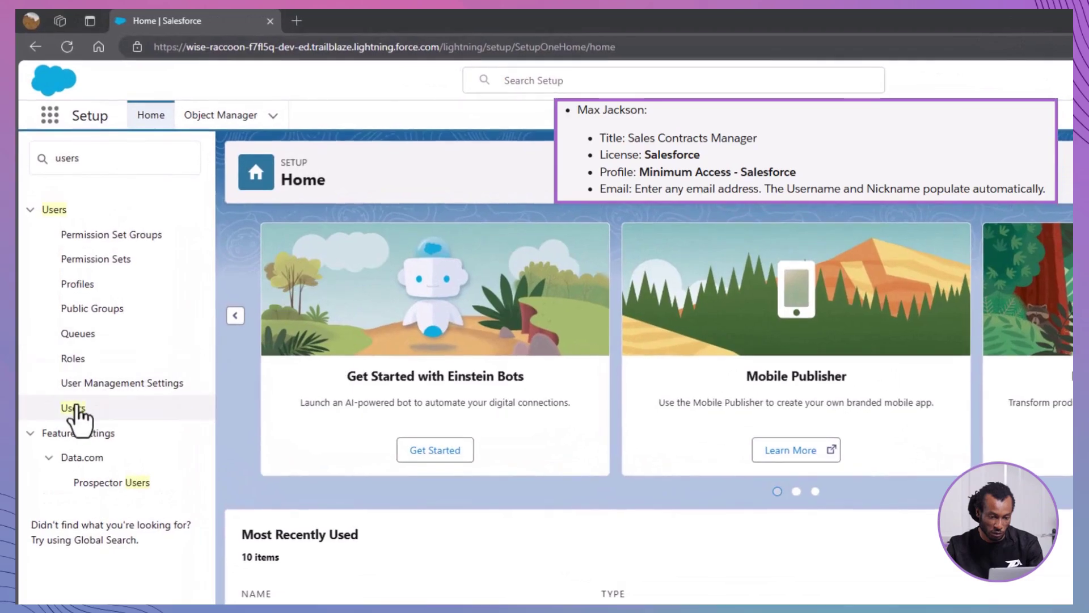
# Step: Go to the full Users list and begin creating a new user
pyautogui.click(74, 408)
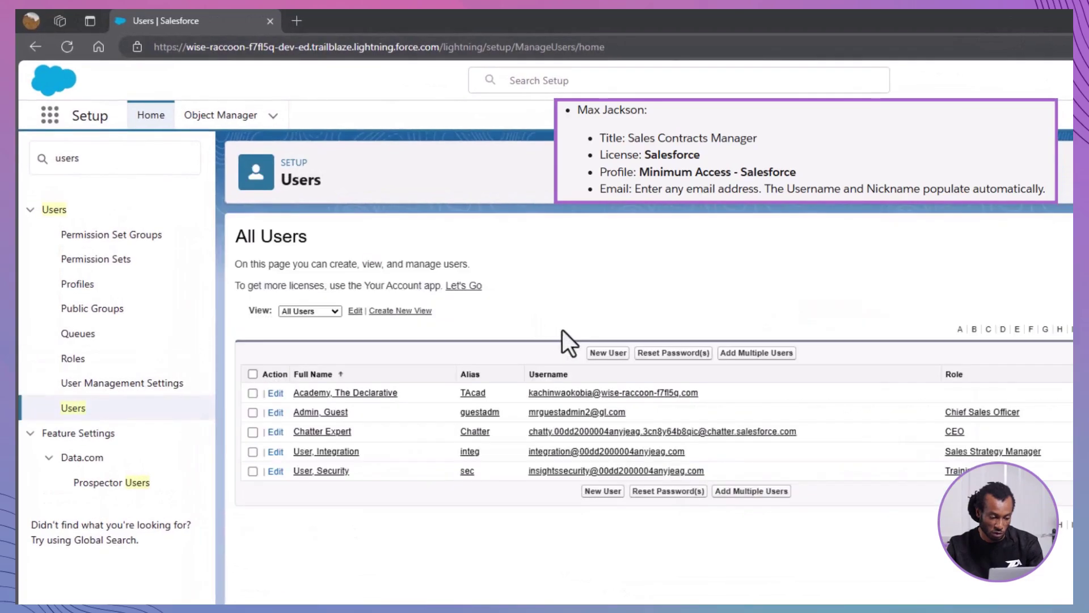
pyautogui.click(605, 352)
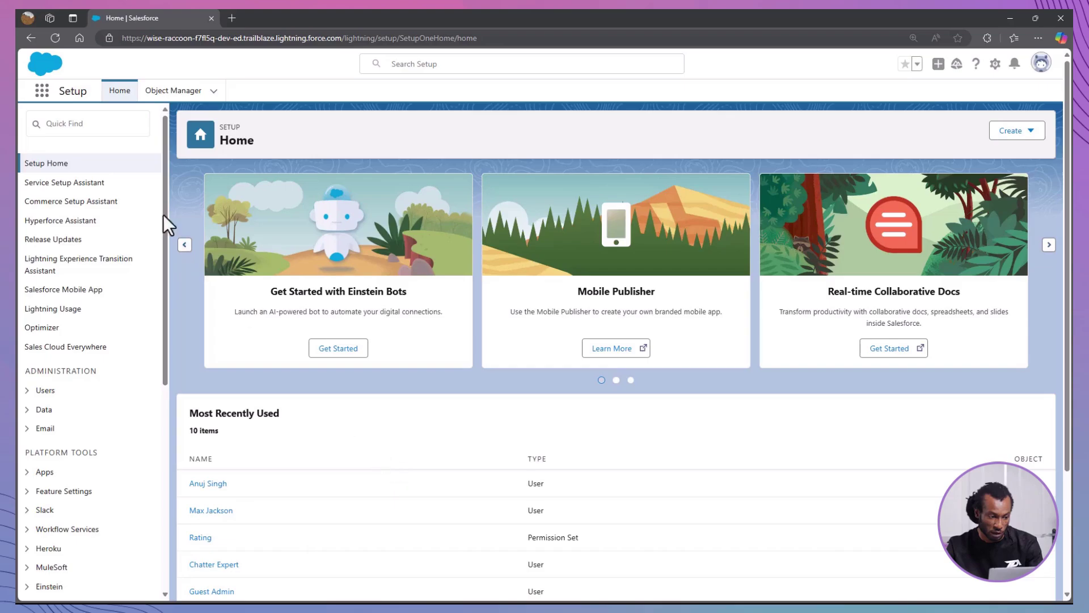
# Step: Search Setup for 'permission' and go to the Permission Set Groups page
pyautogui.click(112, 124)
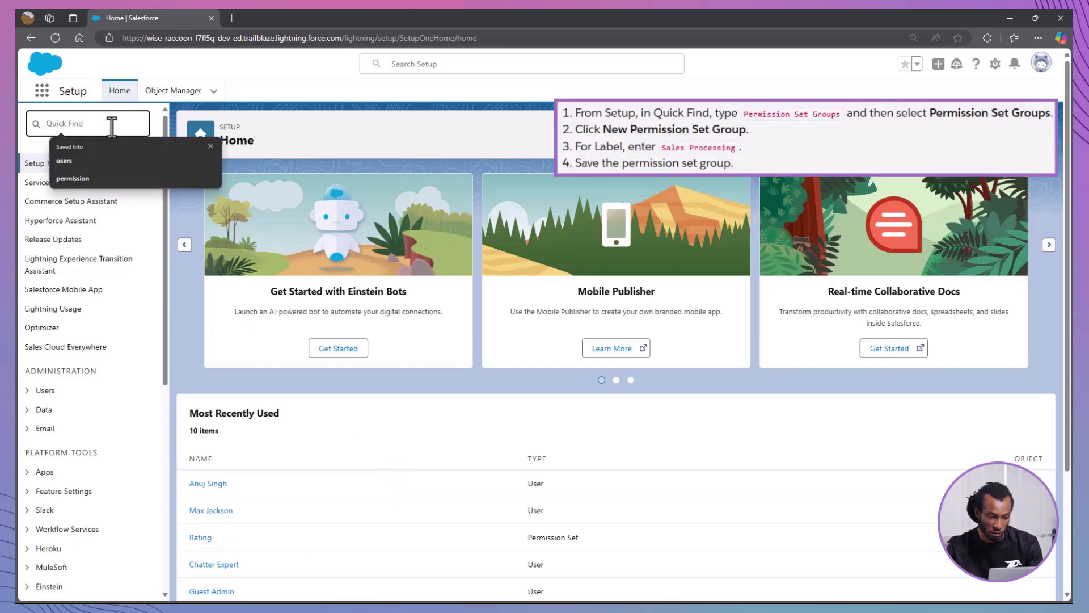
pyautogui.write('permissiom')
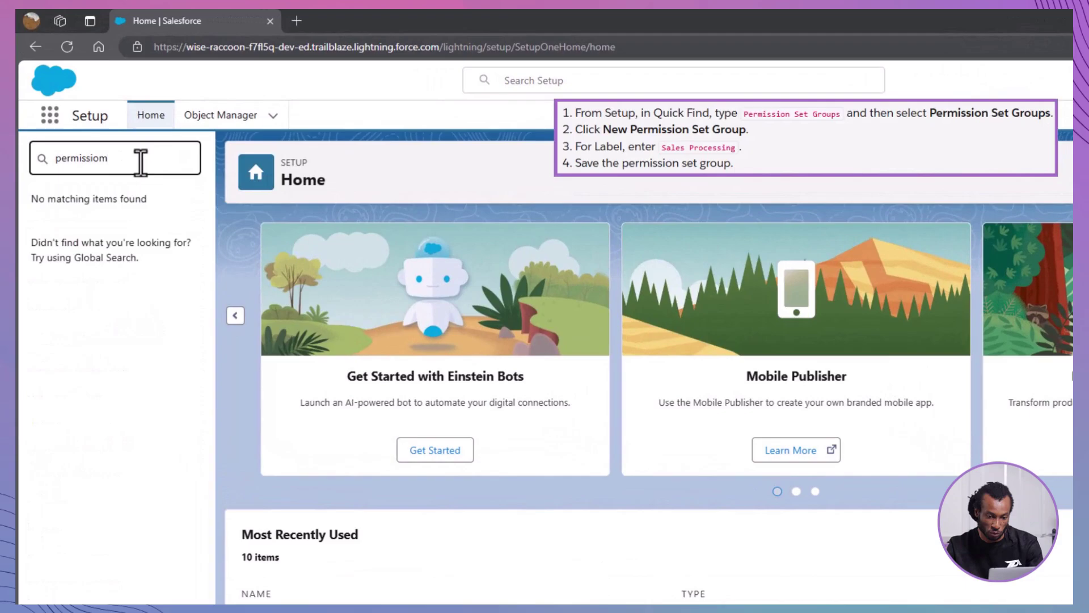
pyautogui.press('BackSpace')
pyautogui.write('n')
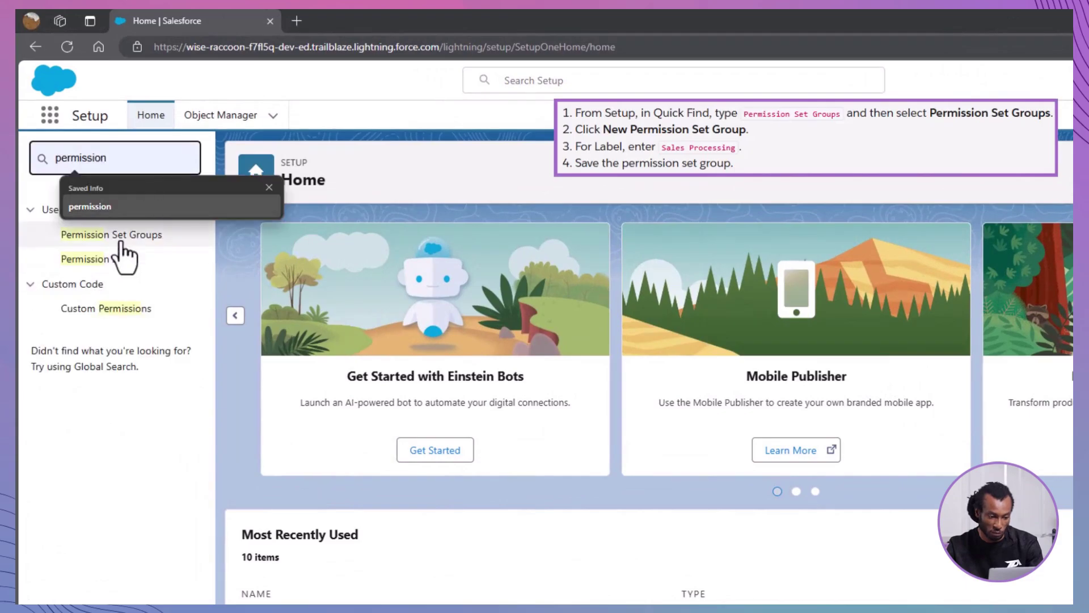
pyautogui.click(121, 244)
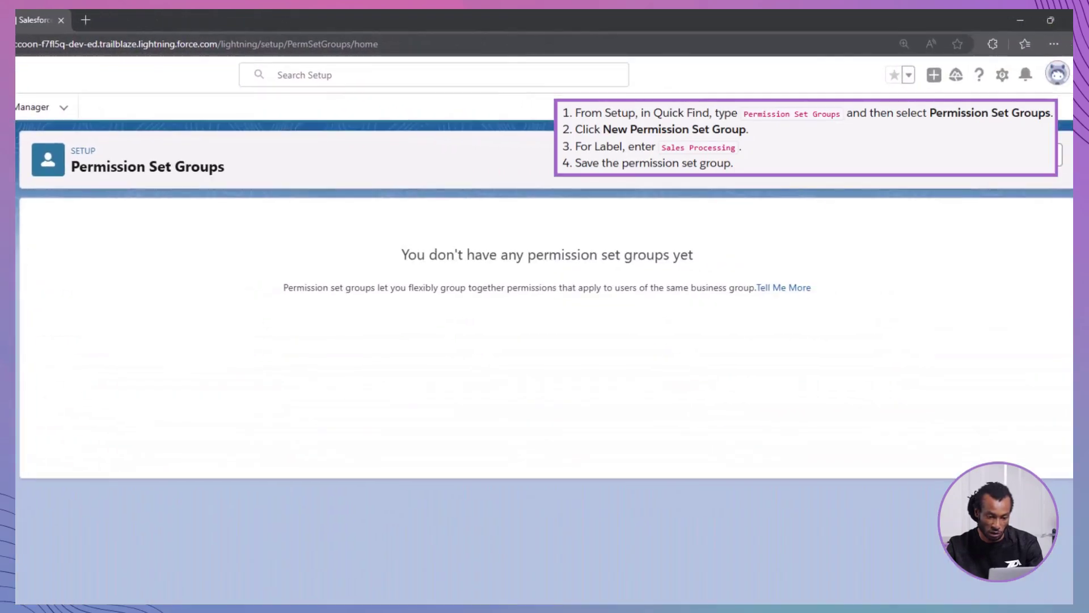
# Step: Create and save a permission set group labelled 'Sales Processing'
pyautogui.click(970, 164)
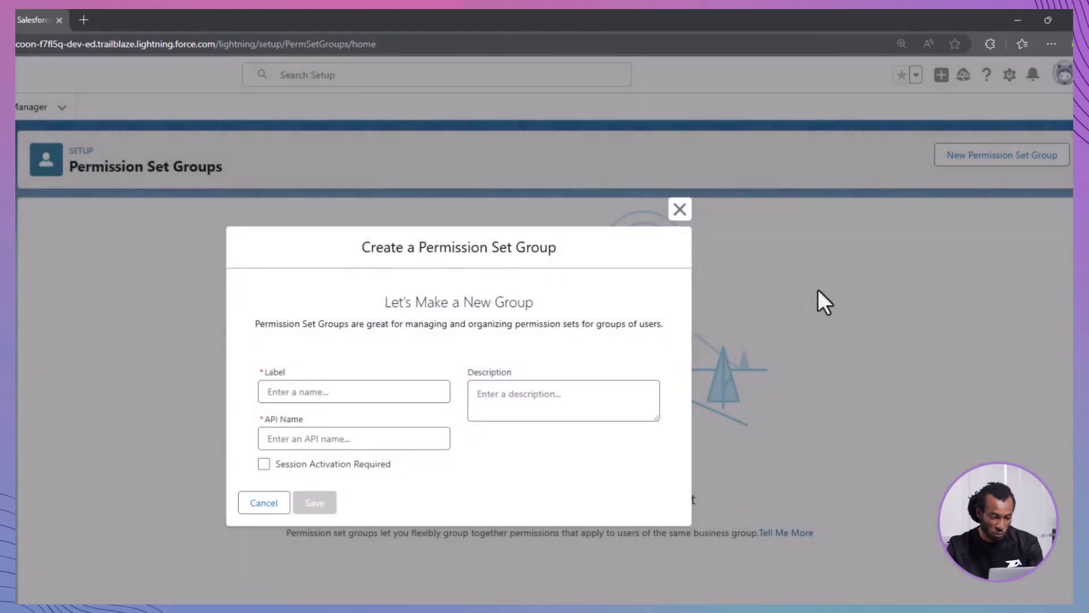
pyautogui.click(421, 391)
pyautogui.write('Sales P')
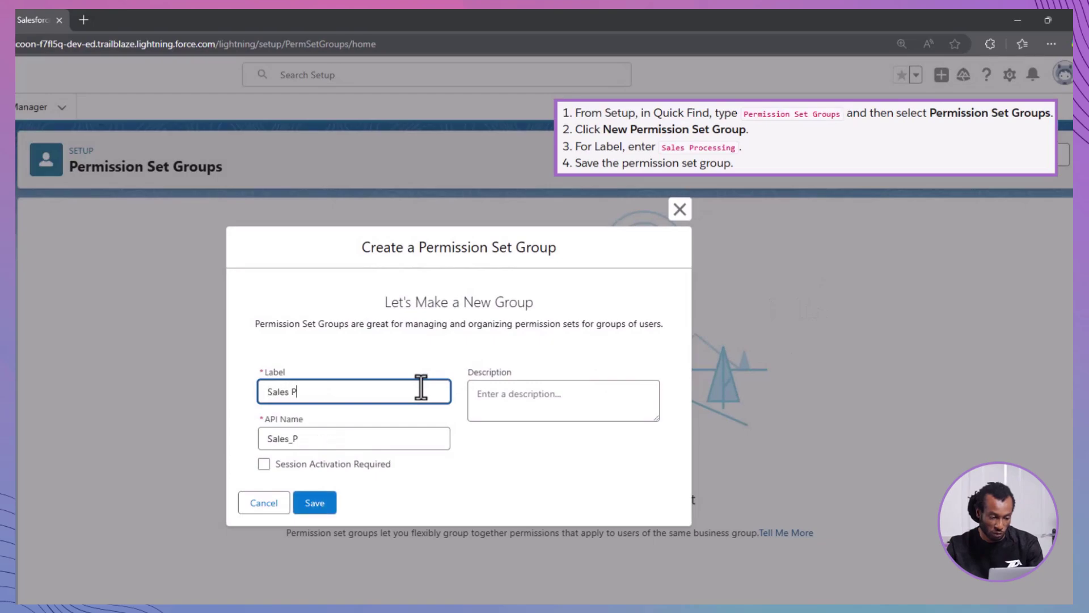
pyautogui.write('rocessing')
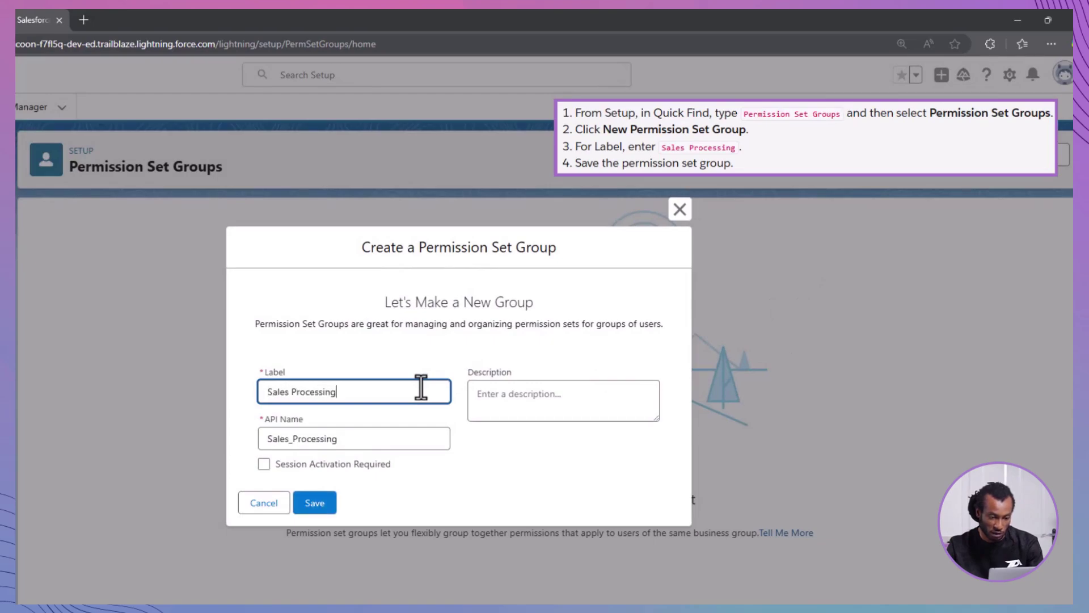
pyautogui.click(314, 505)
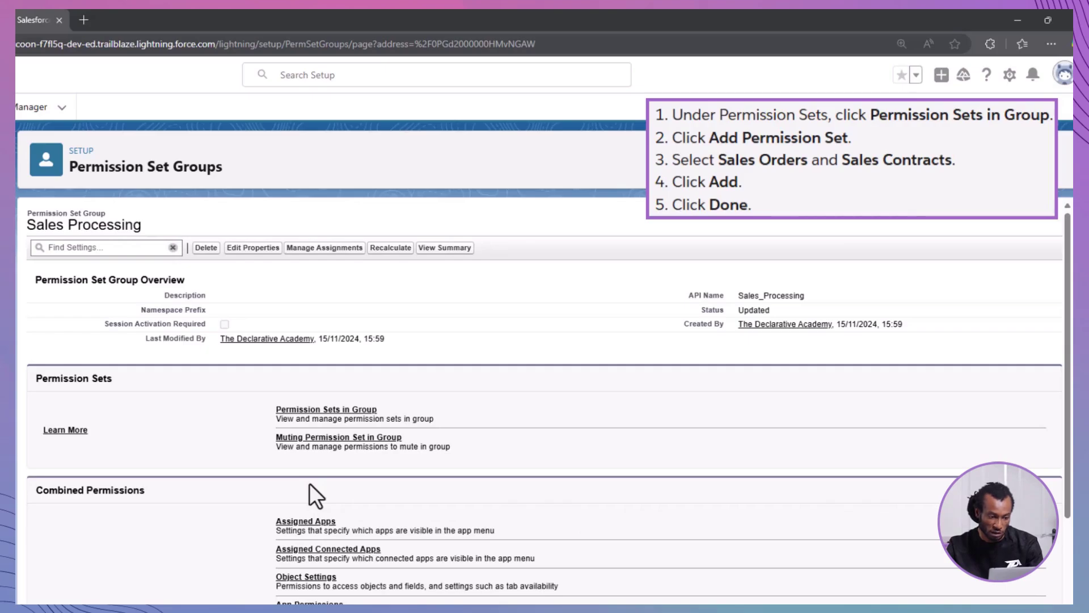
# Step: Add the Sales Order and Sales Contracts permission sets to the Sales Processing group
pyautogui.click(336, 409)
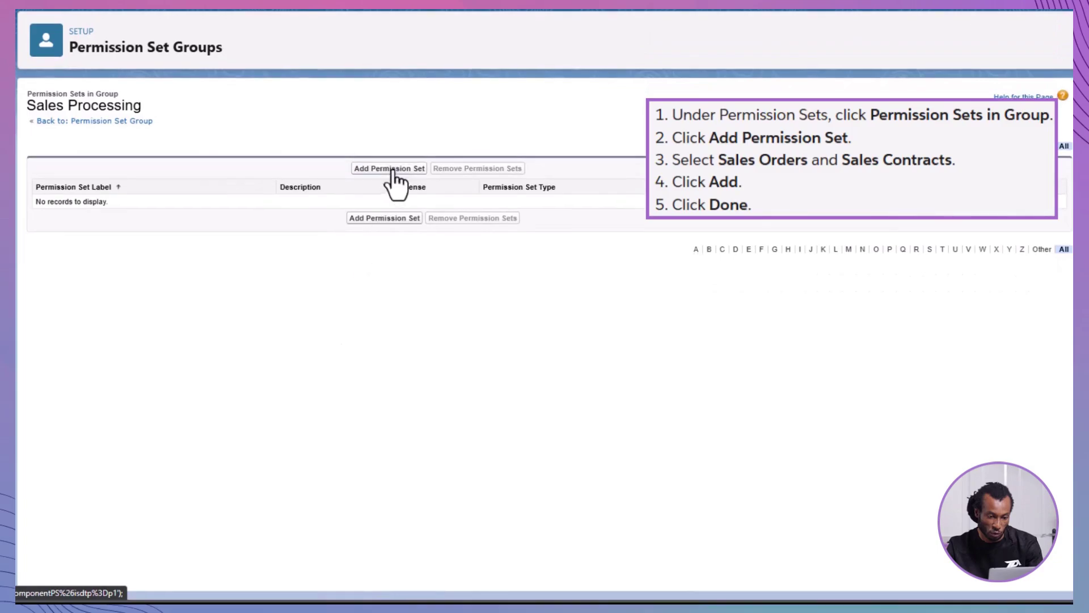
pyautogui.click(392, 171)
pyautogui.scroll(-4, 269, 334)
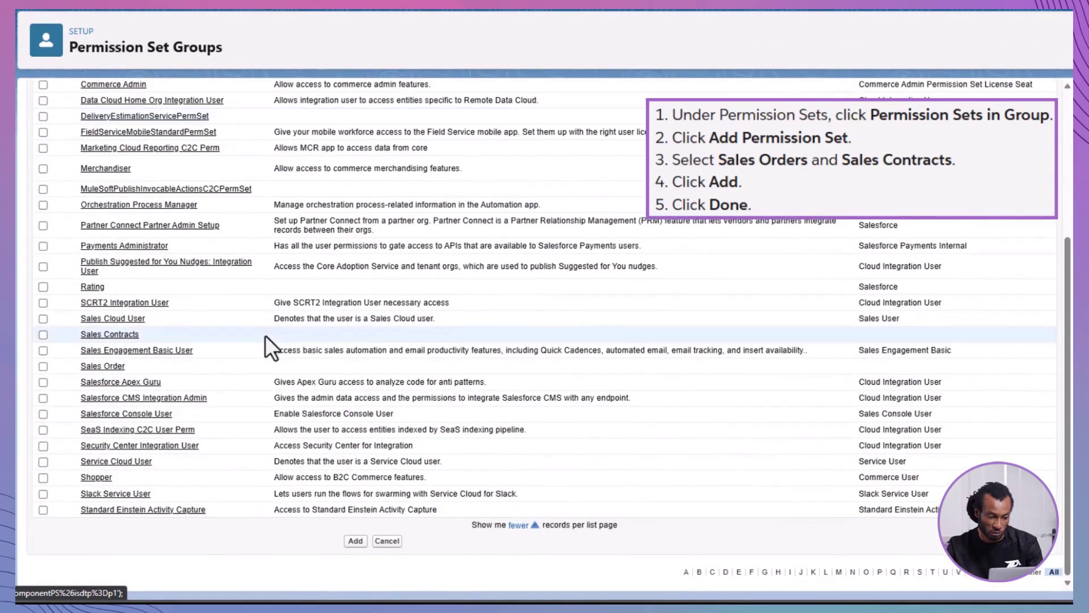
pyautogui.click(43, 367)
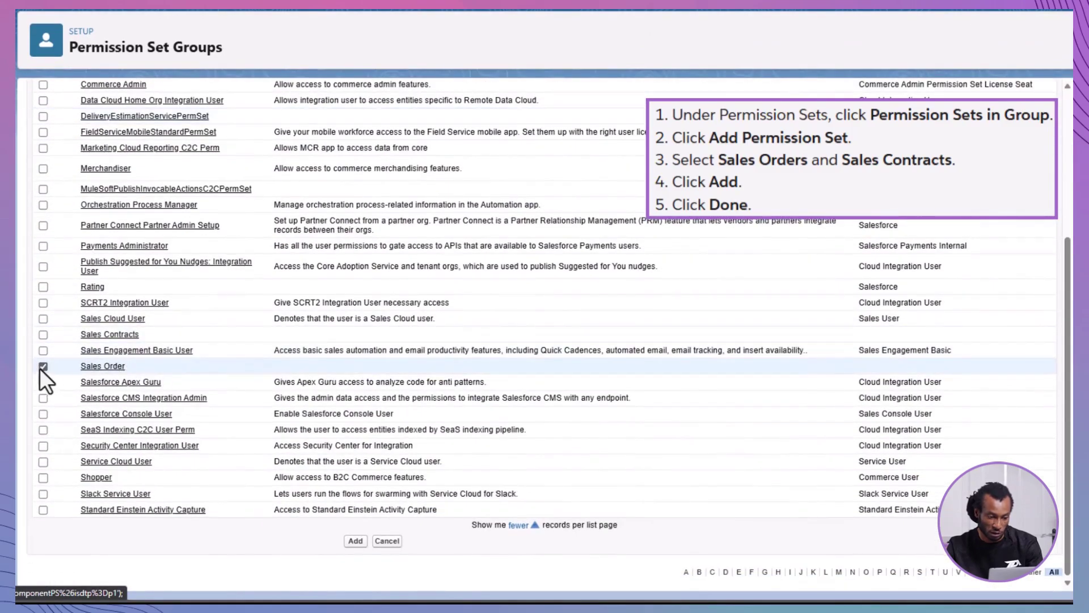
pyautogui.click(42, 335)
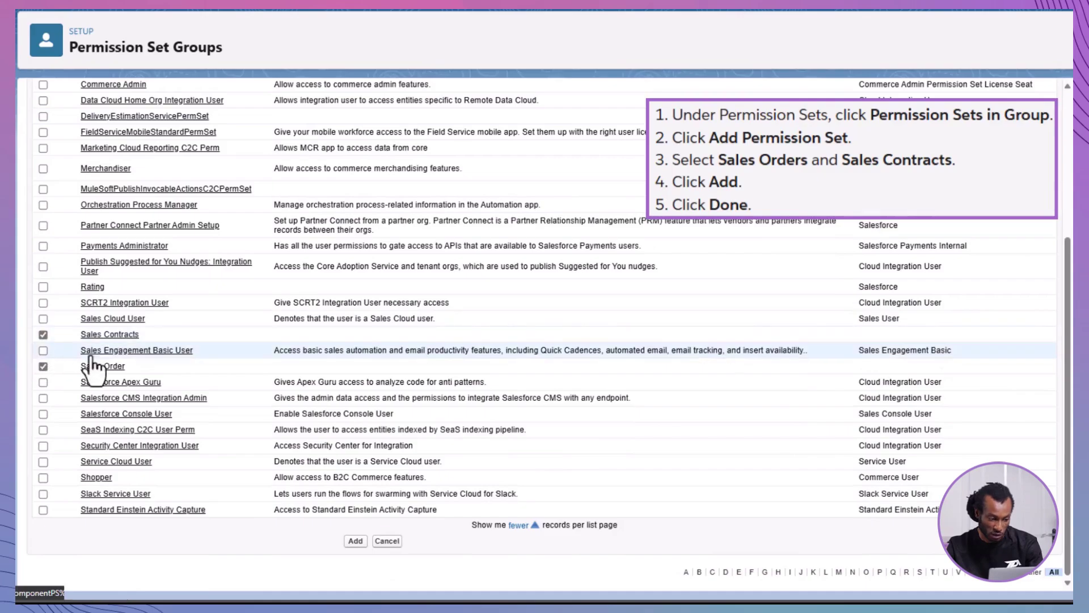
pyautogui.click(355, 541)
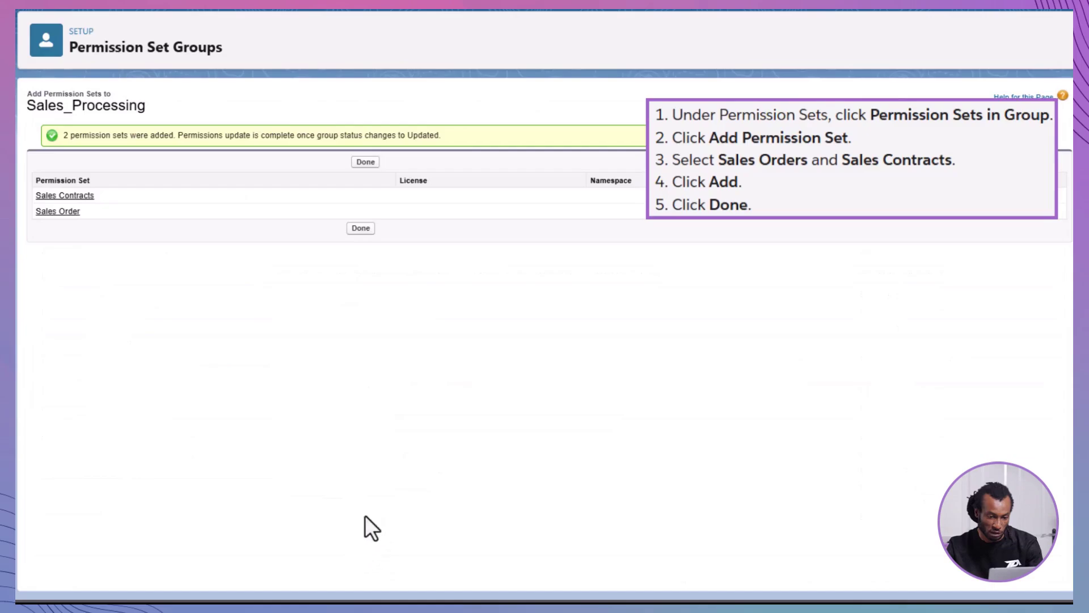
pyautogui.click(361, 229)
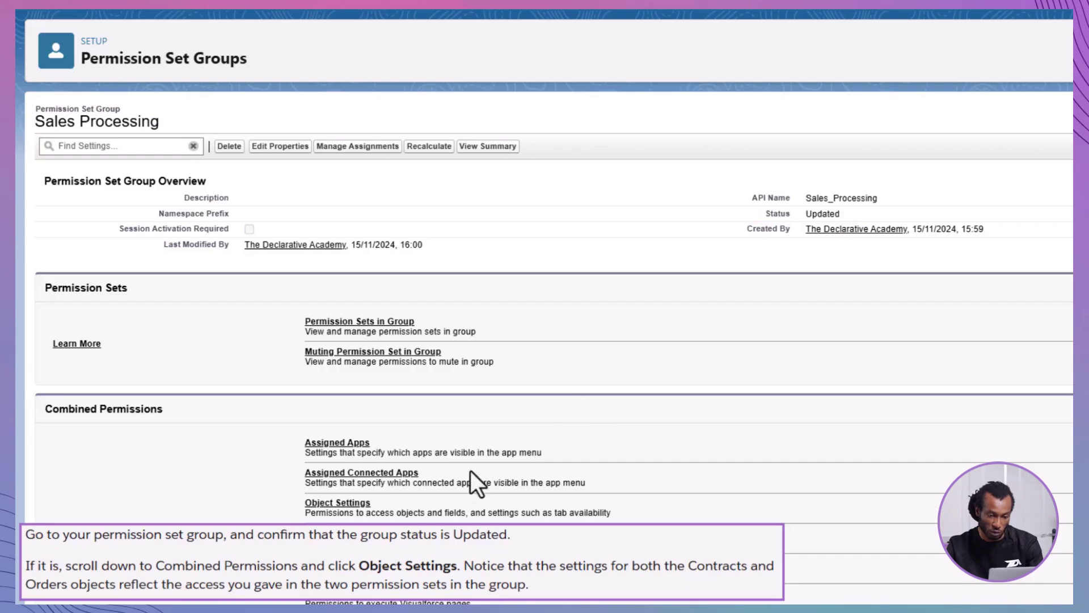
# Step: Review the group's combined Object Settings down to the Contracts and Orders rows
pyautogui.click(356, 501)
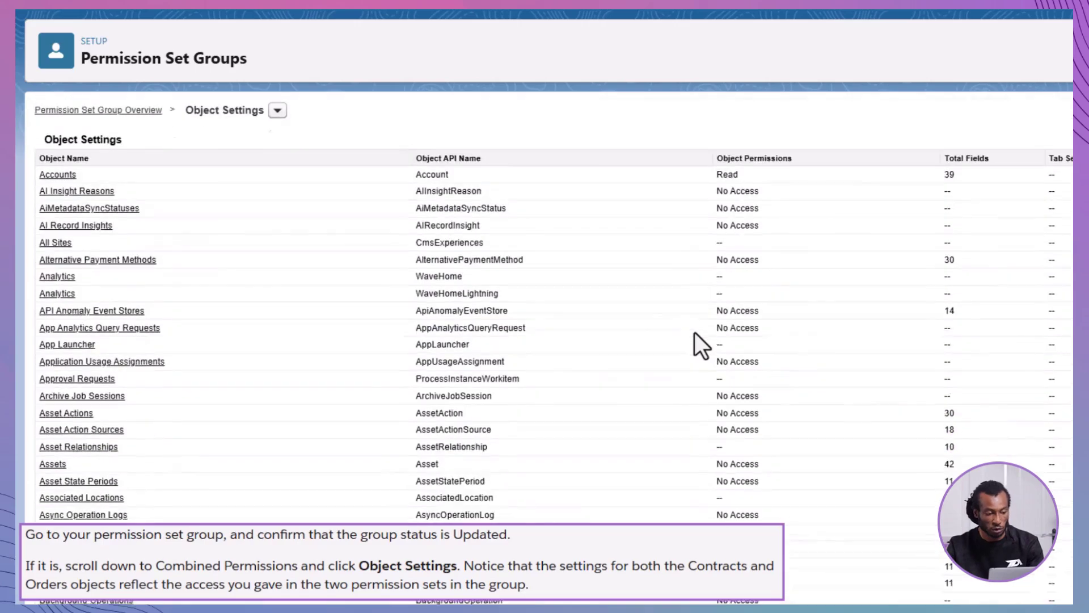
pyautogui.scroll(-20, 695, 333)
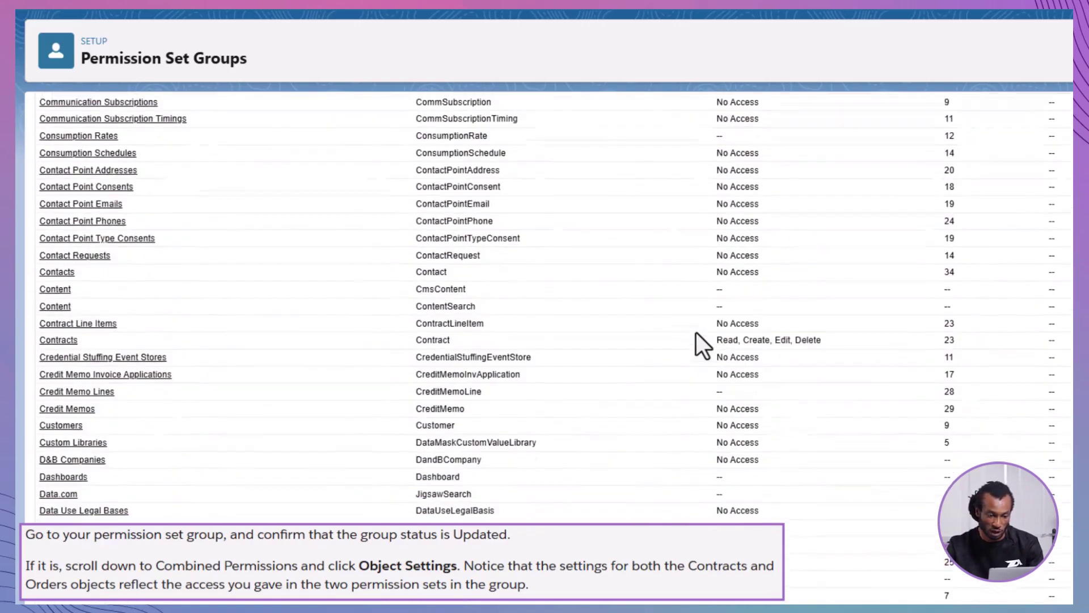
pyautogui.scroll(-3, 696, 333)
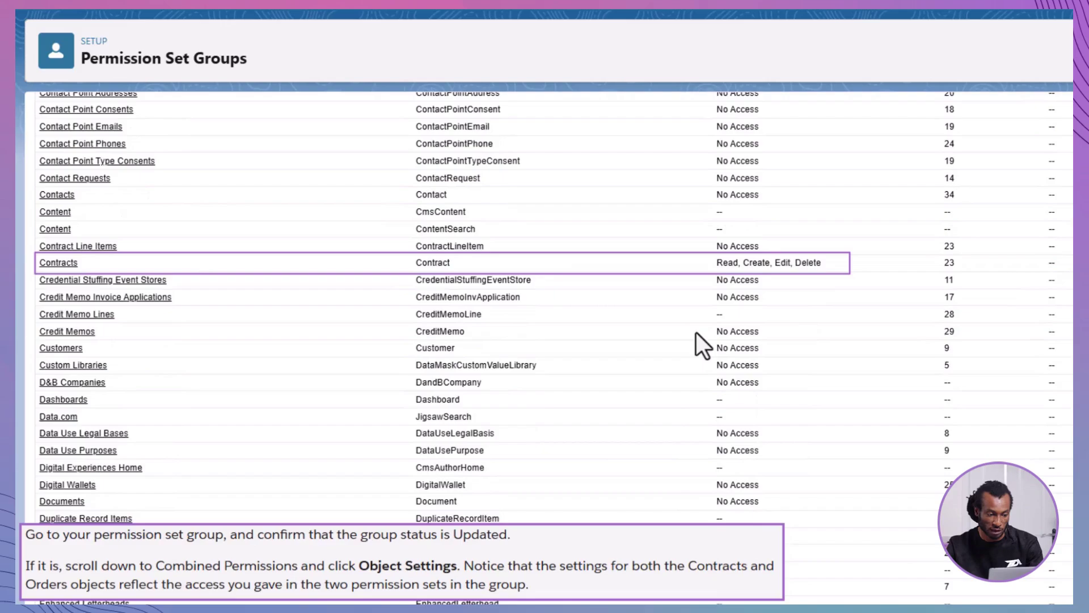
pyautogui.scroll(-15, 696, 333)
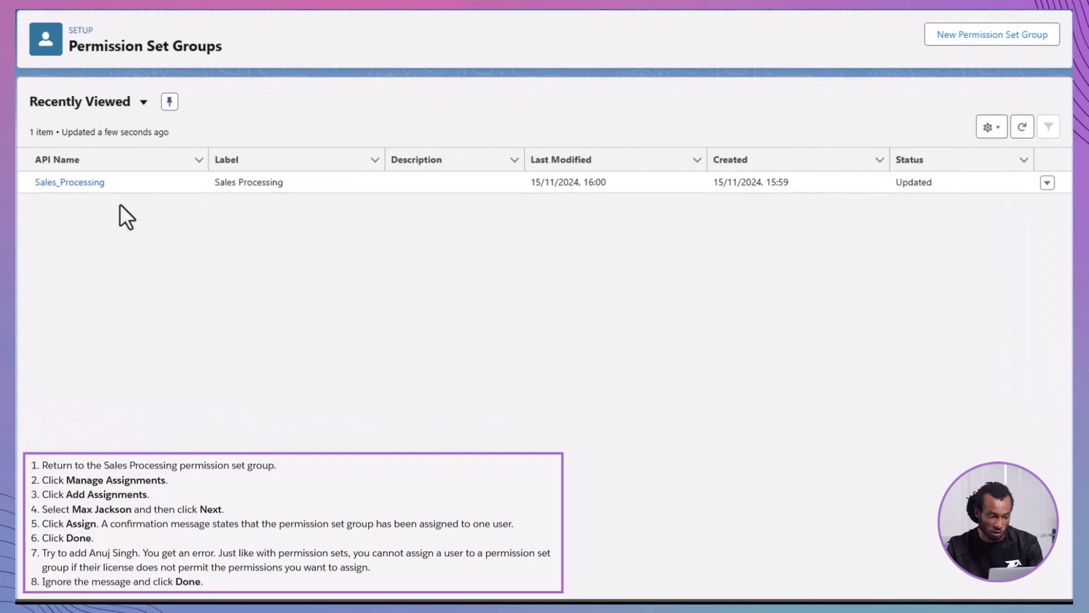
# Step: Assign the Sales Processing group to the first user with no expiration date
pyautogui.click(84, 183)
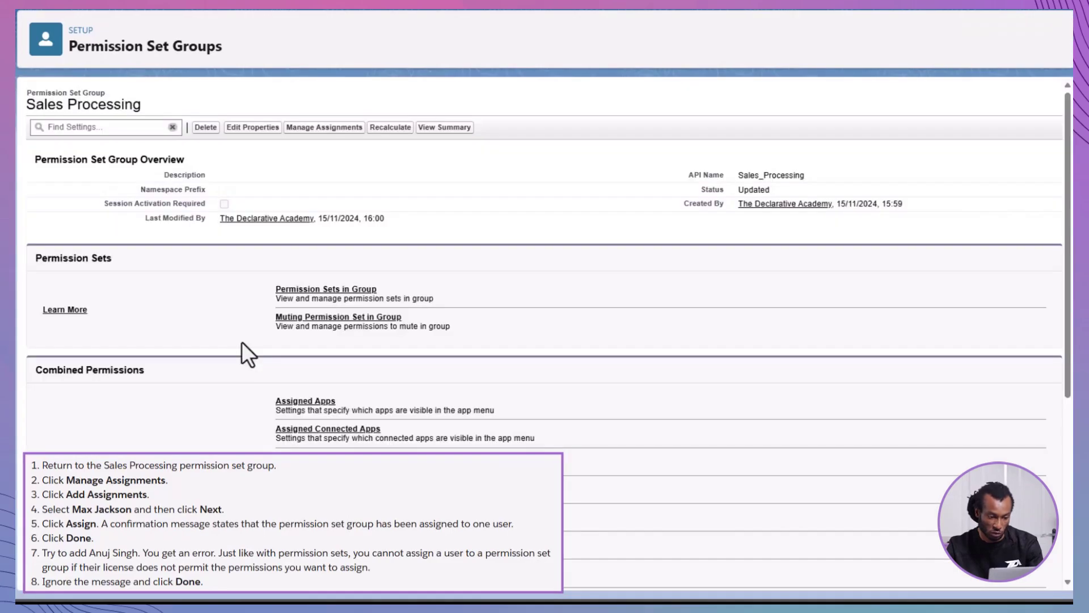
pyautogui.click(325, 128)
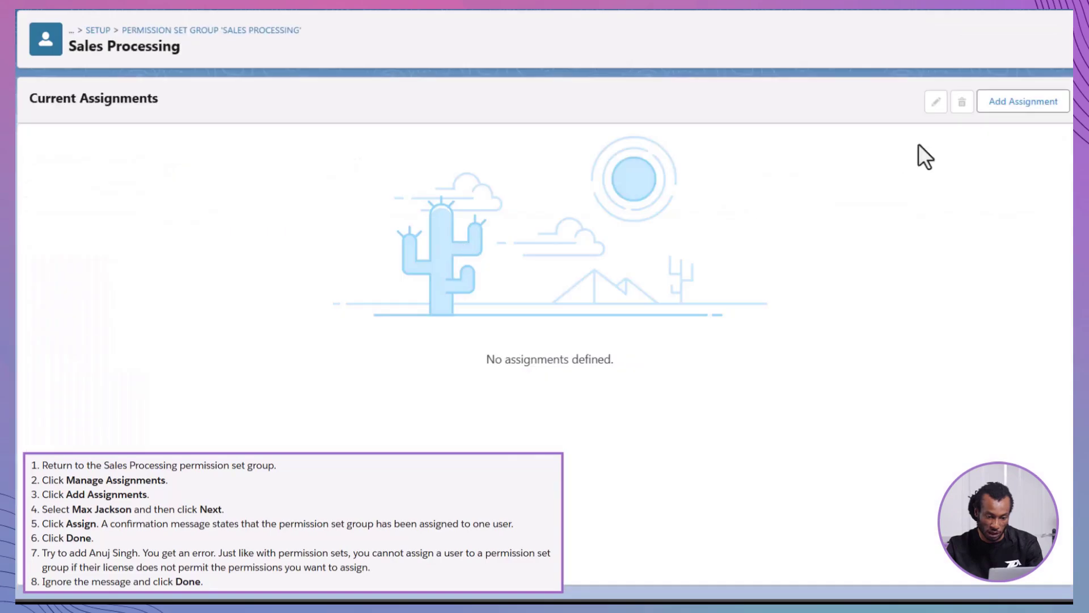
pyautogui.click(1027, 107)
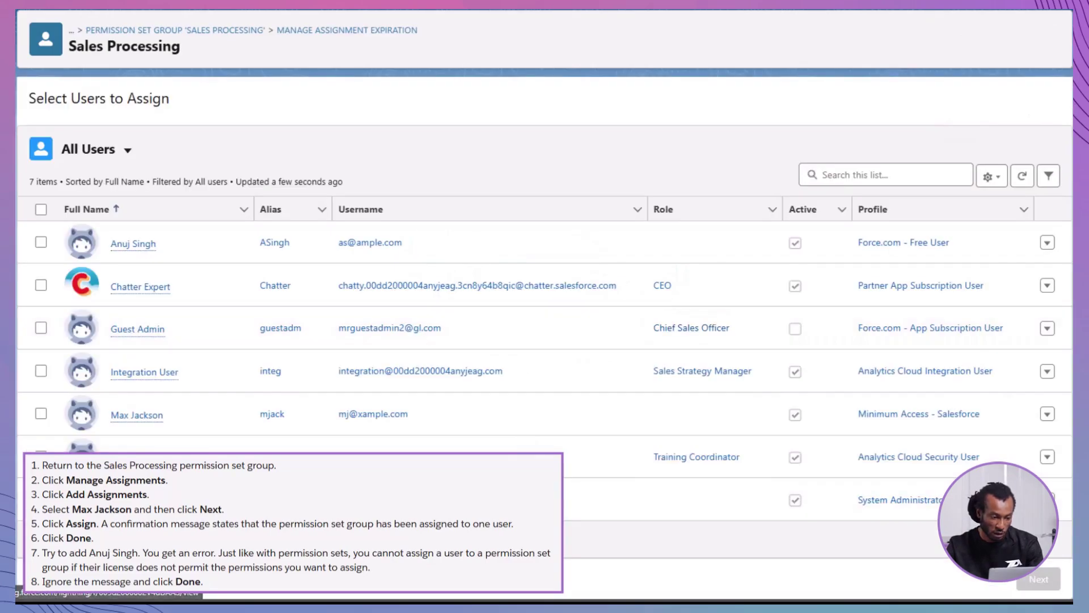
pyautogui.click(43, 418)
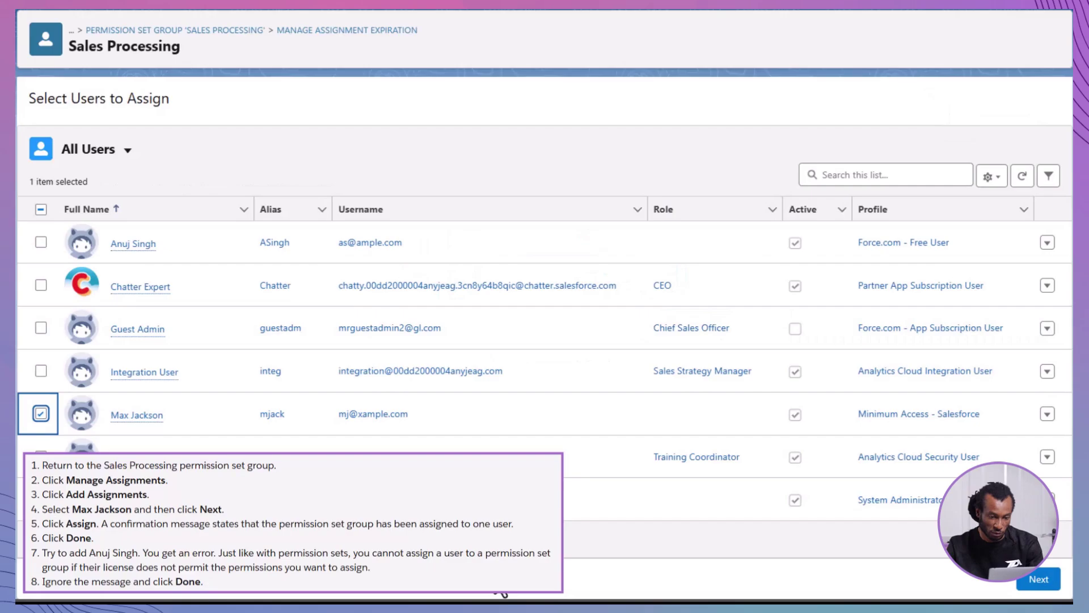
pyautogui.click(1039, 579)
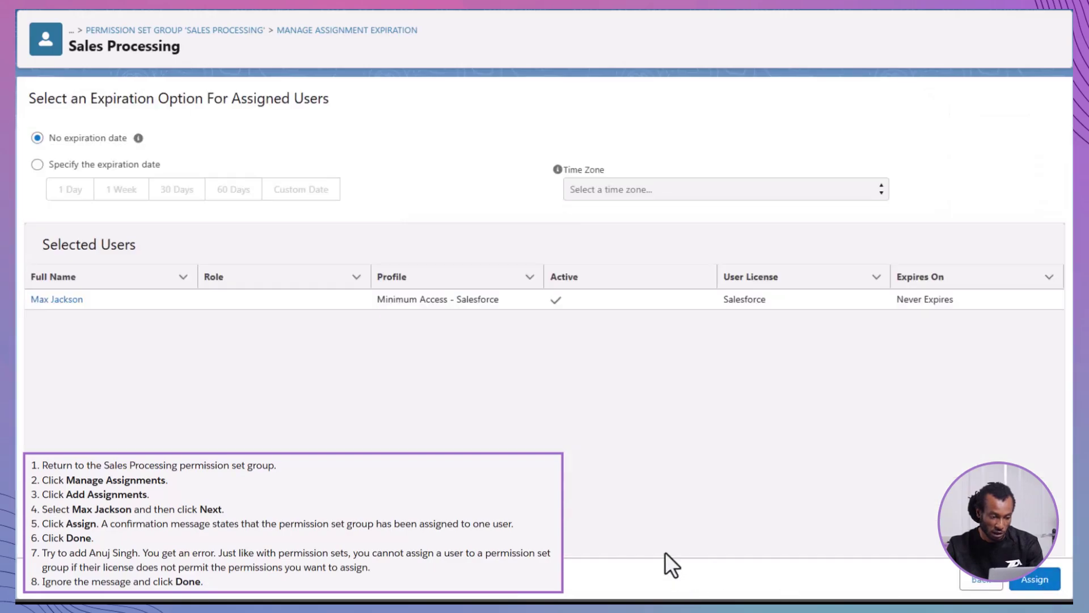
pyautogui.click(1034, 579)
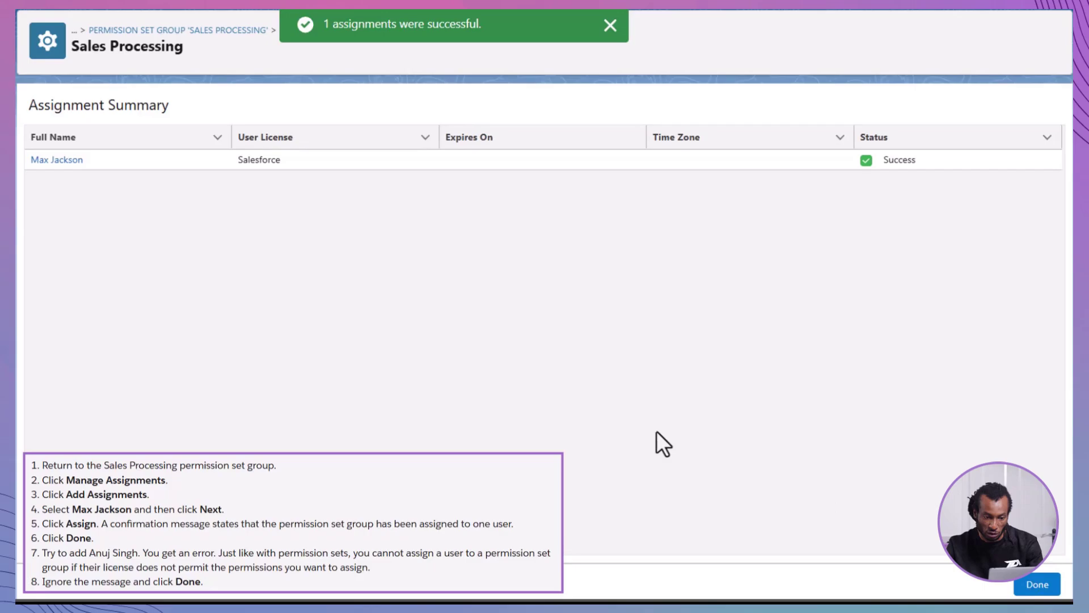
pyautogui.click(1030, 585)
# Step: Try assigning Sales Processing to a second user; it fails over the Activate Orders licence limit
pyautogui.click(1031, 111)
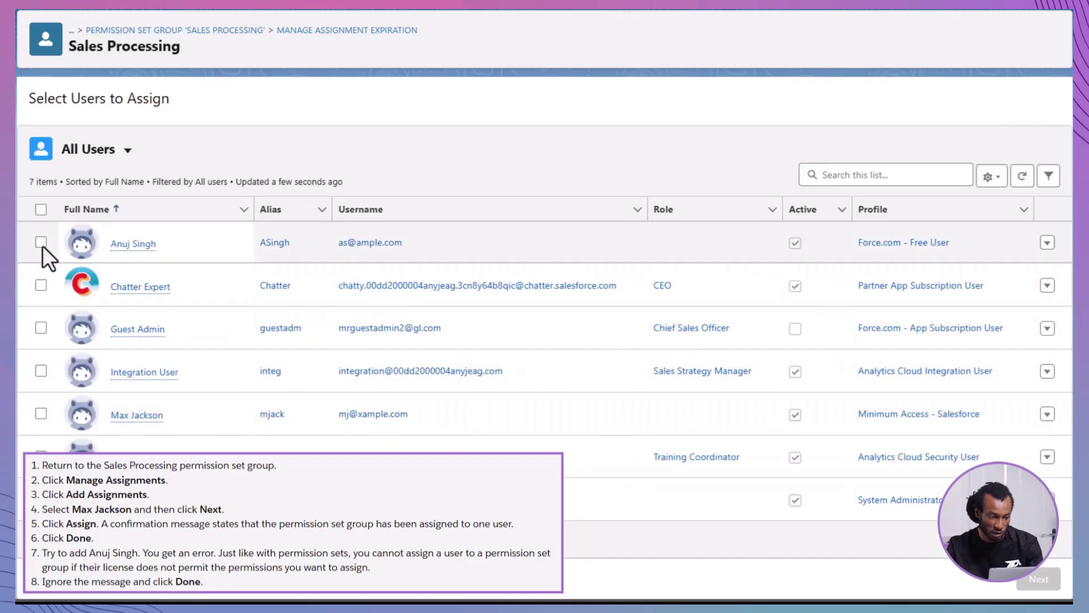
pyautogui.click(41, 242)
pyautogui.click(1040, 580)
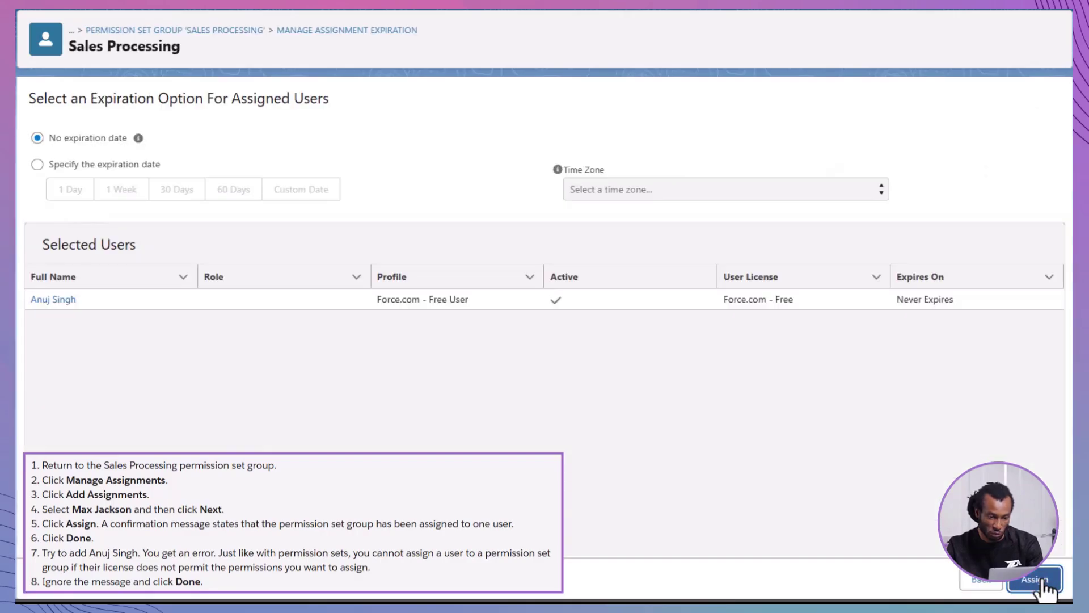
pyautogui.click(1041, 580)
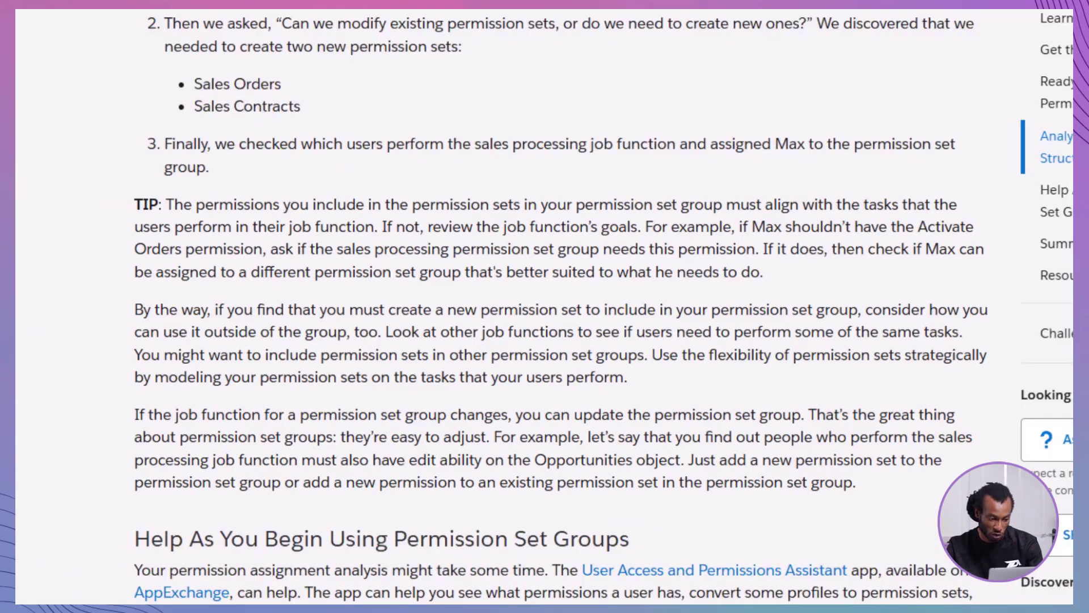
# Step: Scroll down the Trailhead article to the Help As You Begin section
pyautogui.scroll(-7, 511, 341)
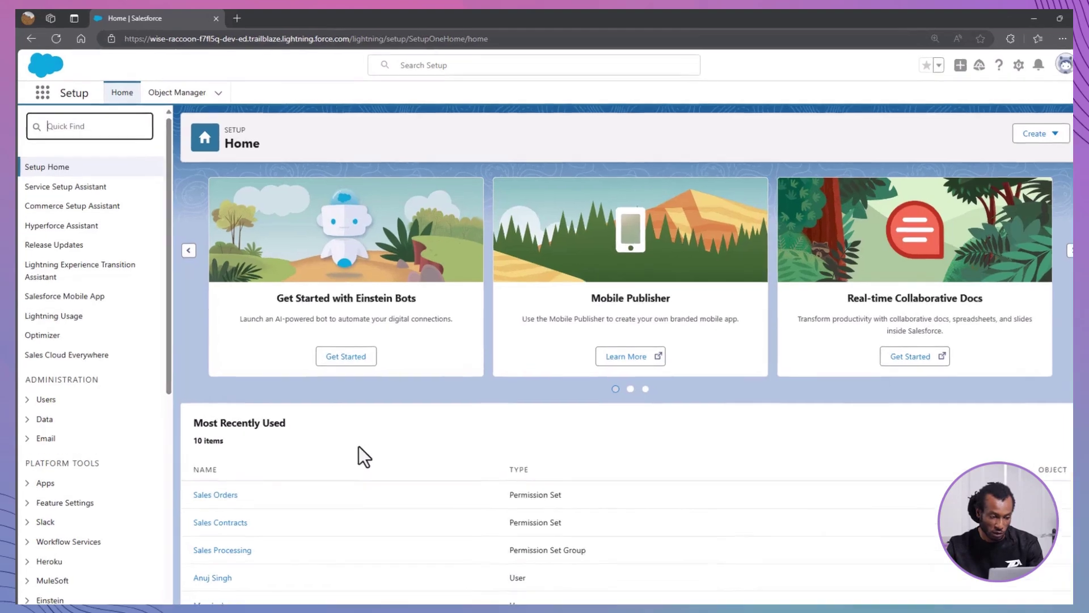
# Step: Open the Sales Orders permission set from the Permission Sets list
pyautogui.write('Permission')
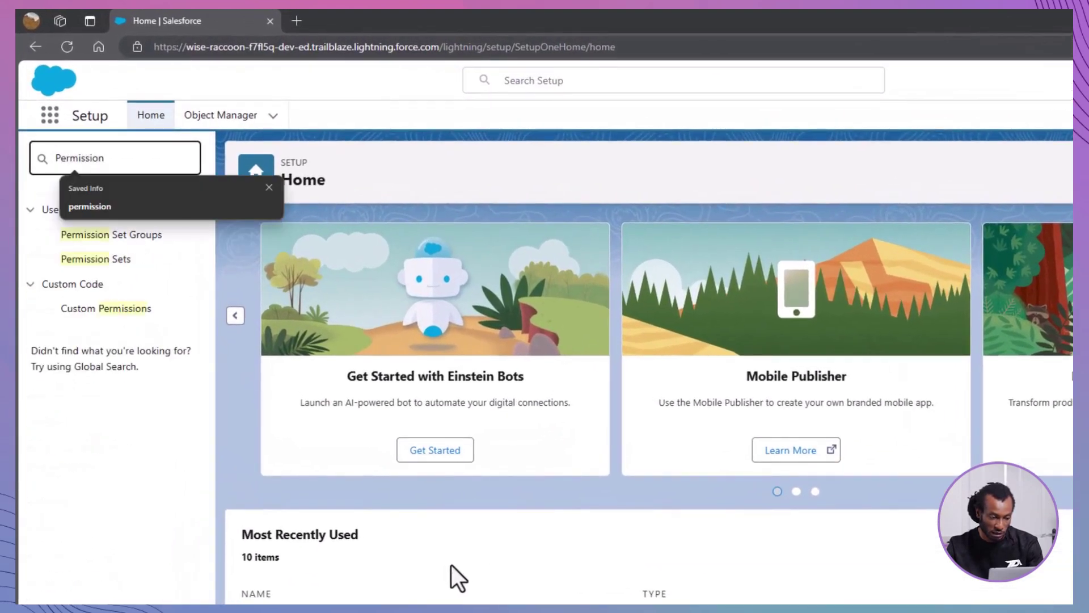
pyautogui.click(100, 259)
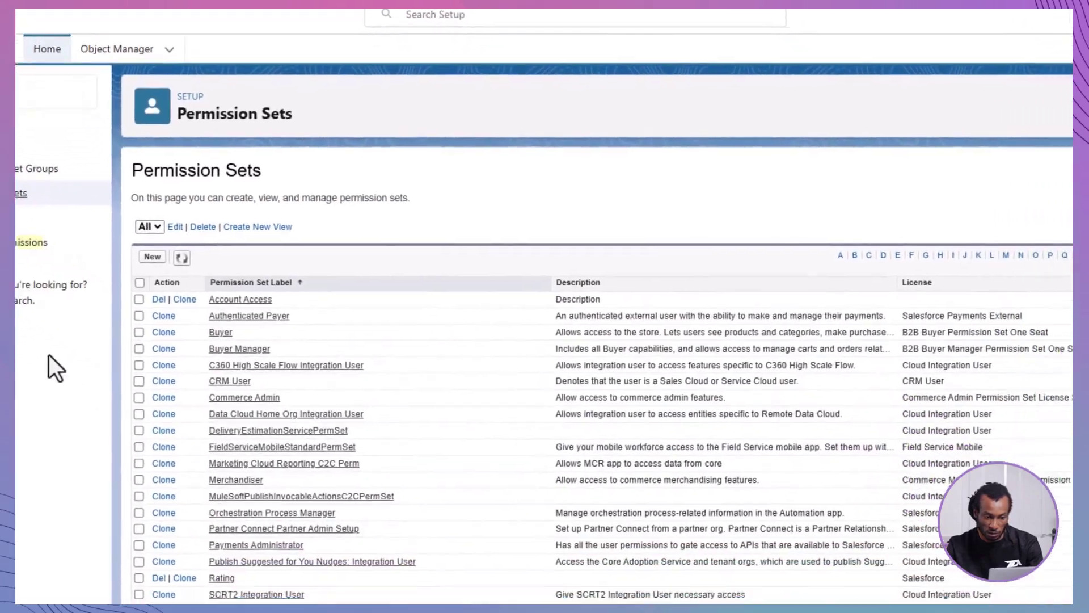
pyautogui.scroll(-3, 329, 449)
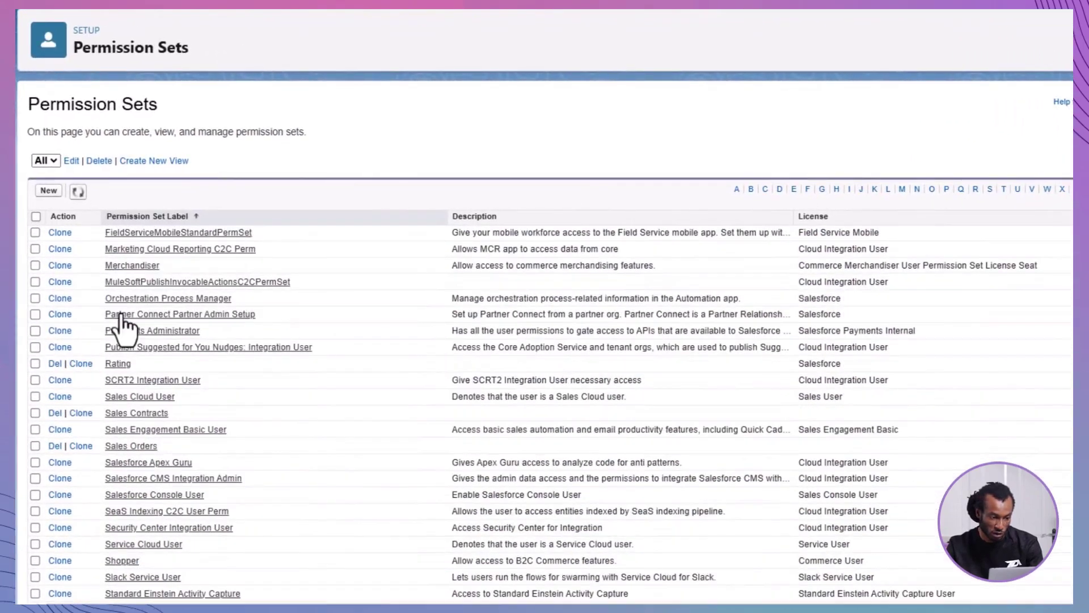
pyautogui.click(136, 447)
# Step: Enable and save Edit Activated Orders under App Permissions, then run the Trailhead challenge check
pyautogui.click(106, 134)
pyautogui.write('orders')
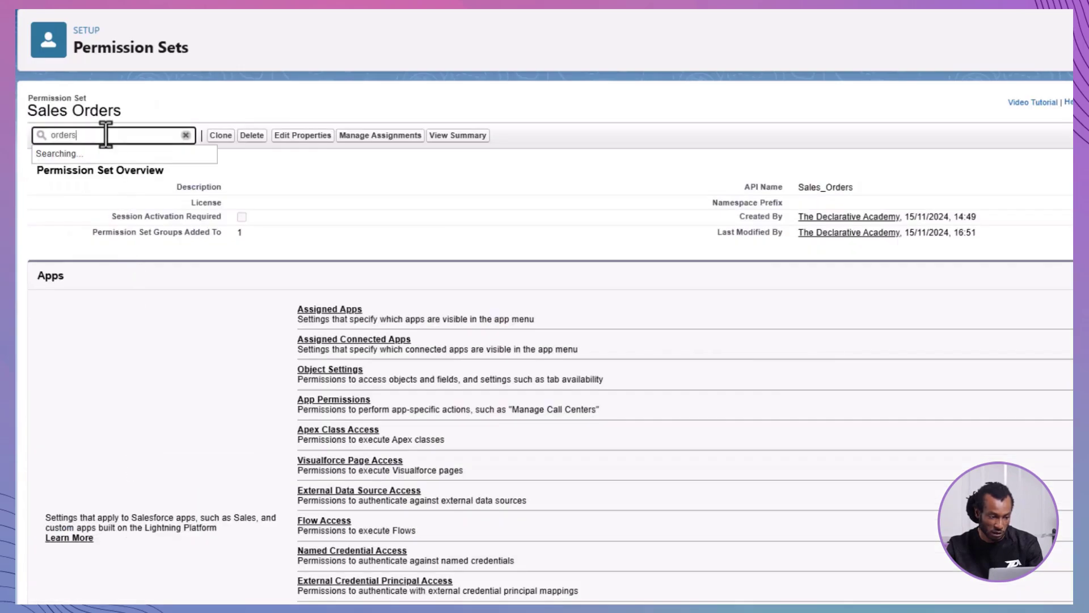
pyautogui.click(86, 170)
pyautogui.scroll(-15, 274, 285)
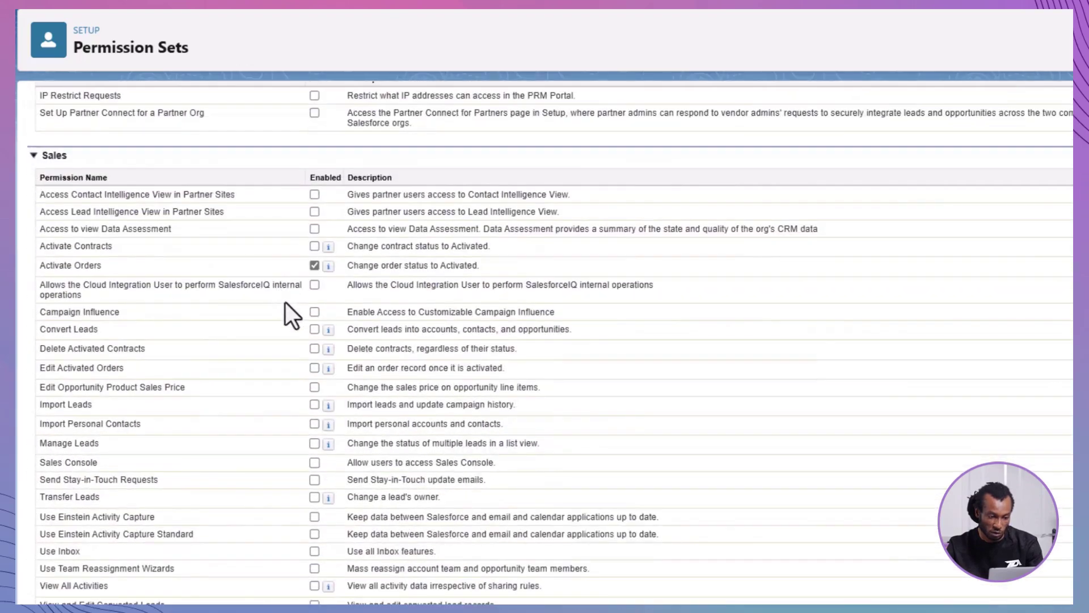
pyautogui.click(314, 368)
pyautogui.click(386, 200)
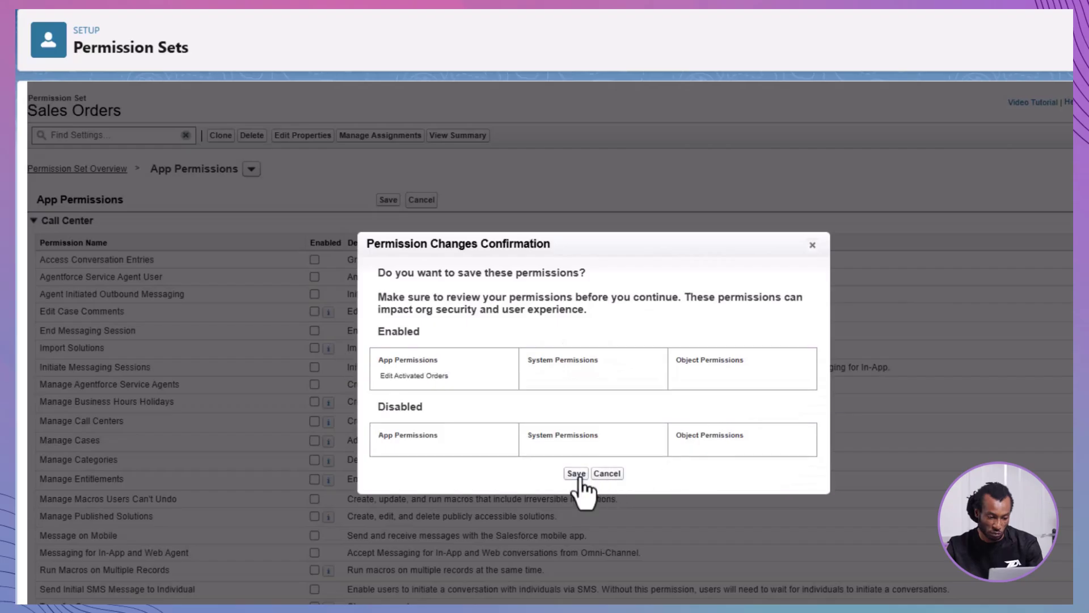
pyautogui.click(577, 474)
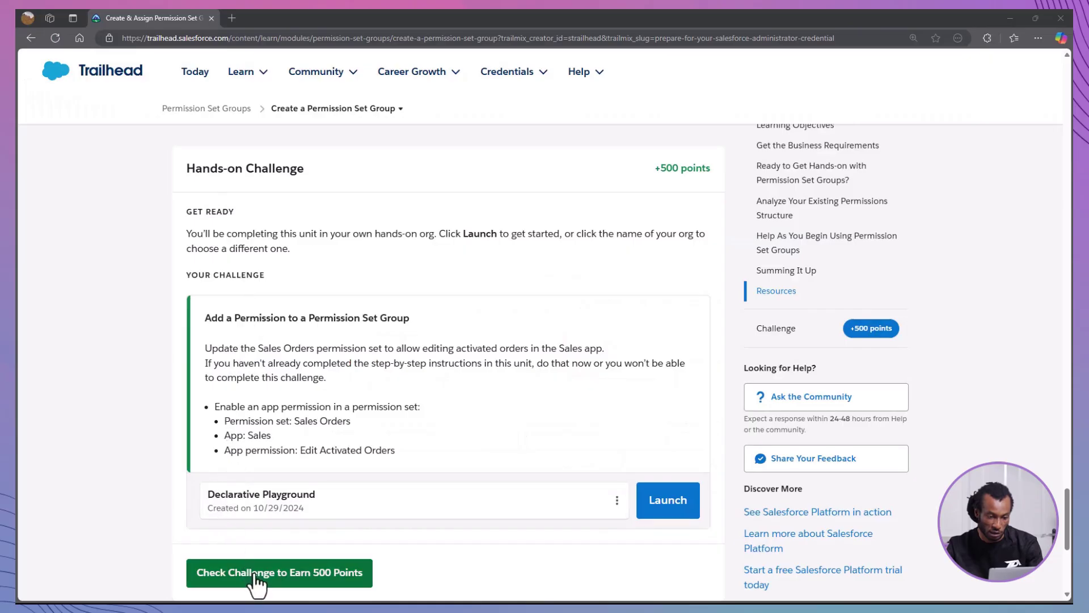
pyautogui.click(255, 574)
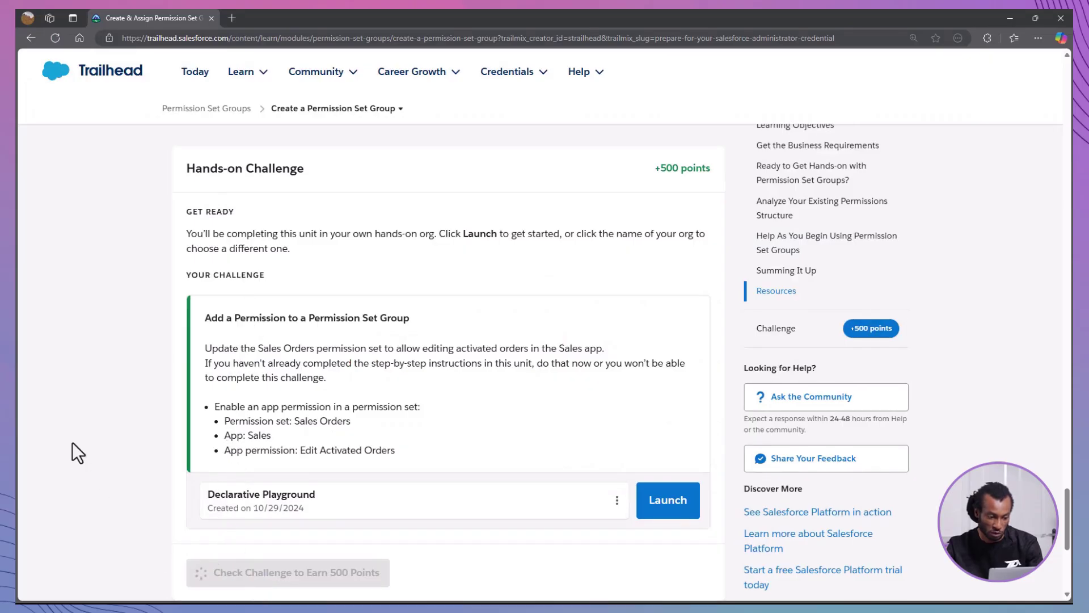